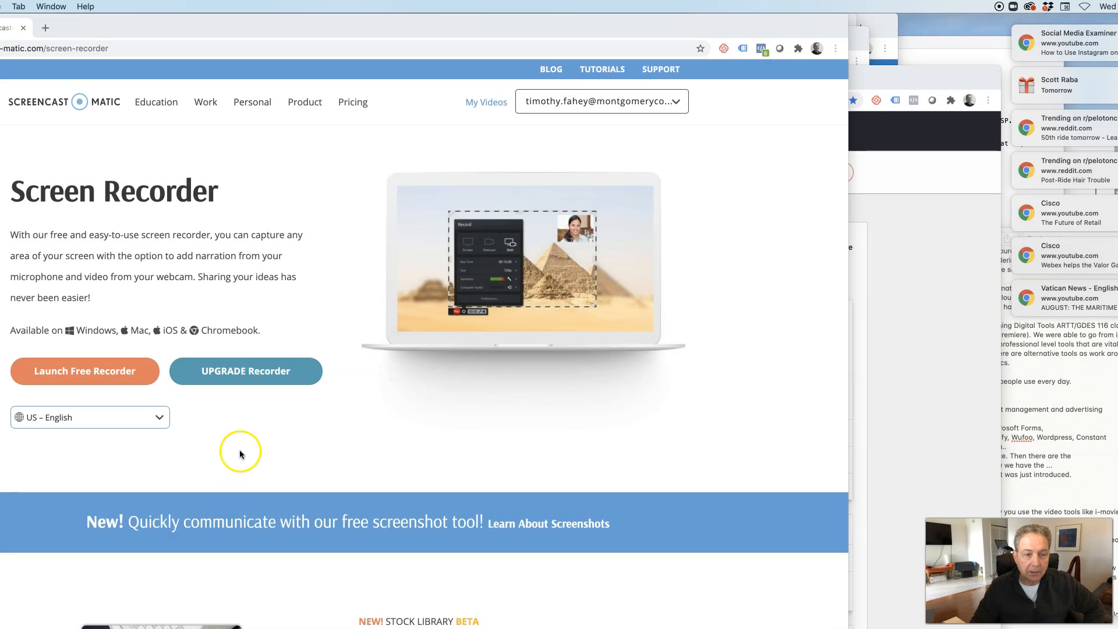
- Switch to InDesign and open the recent document dansources ad maryland.indd to view the ad page
click(220, 274)
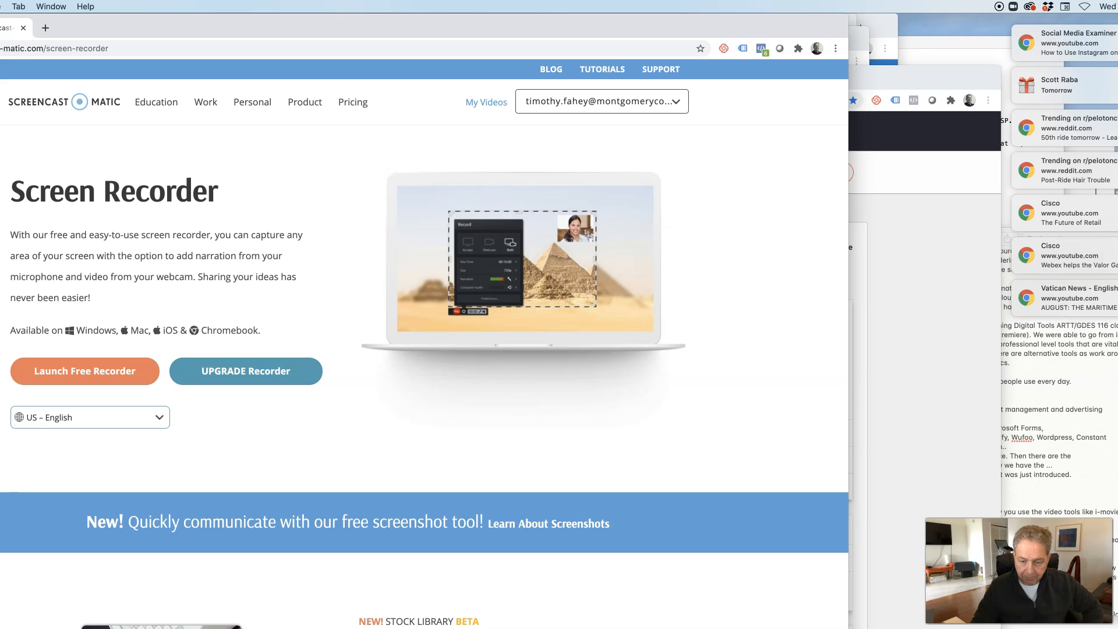
key(super+Tab)
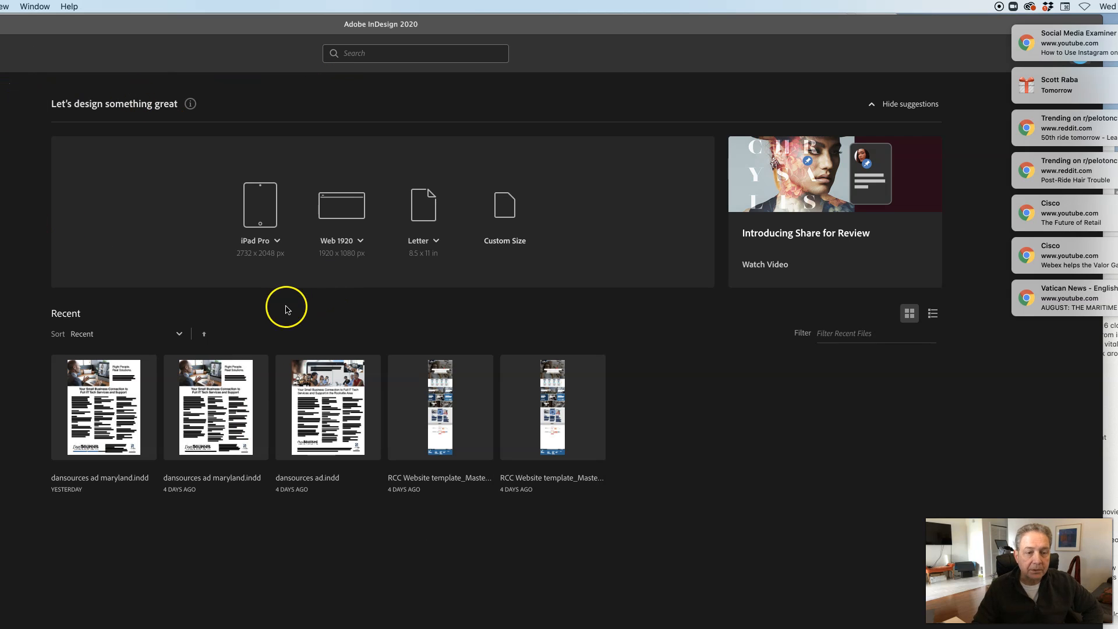
click(120, 398)
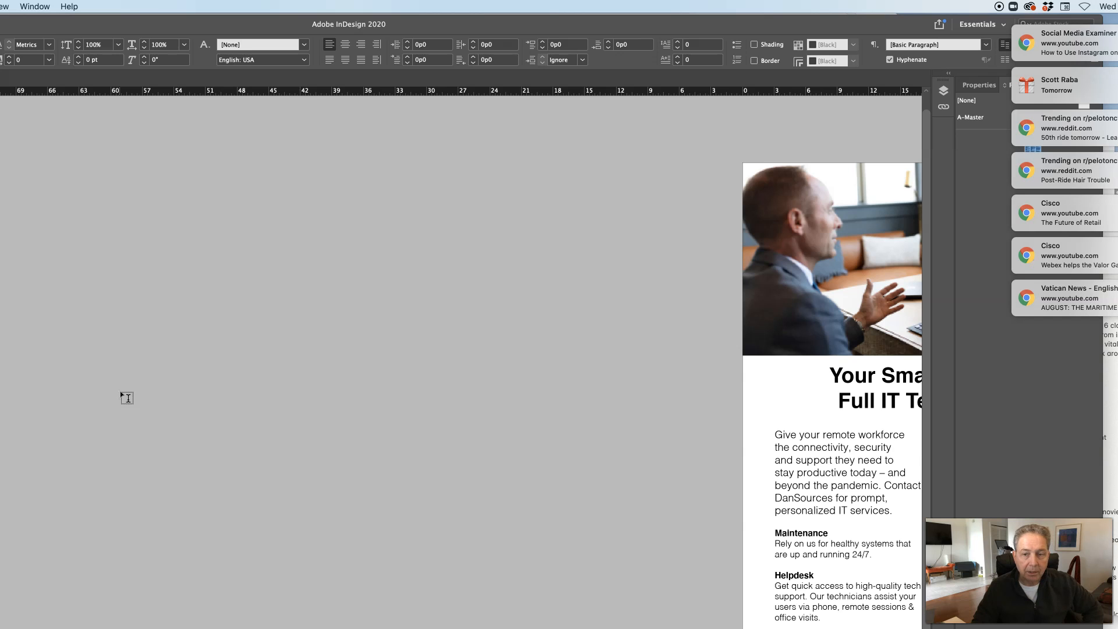
scroll(699, 229, right, 3)
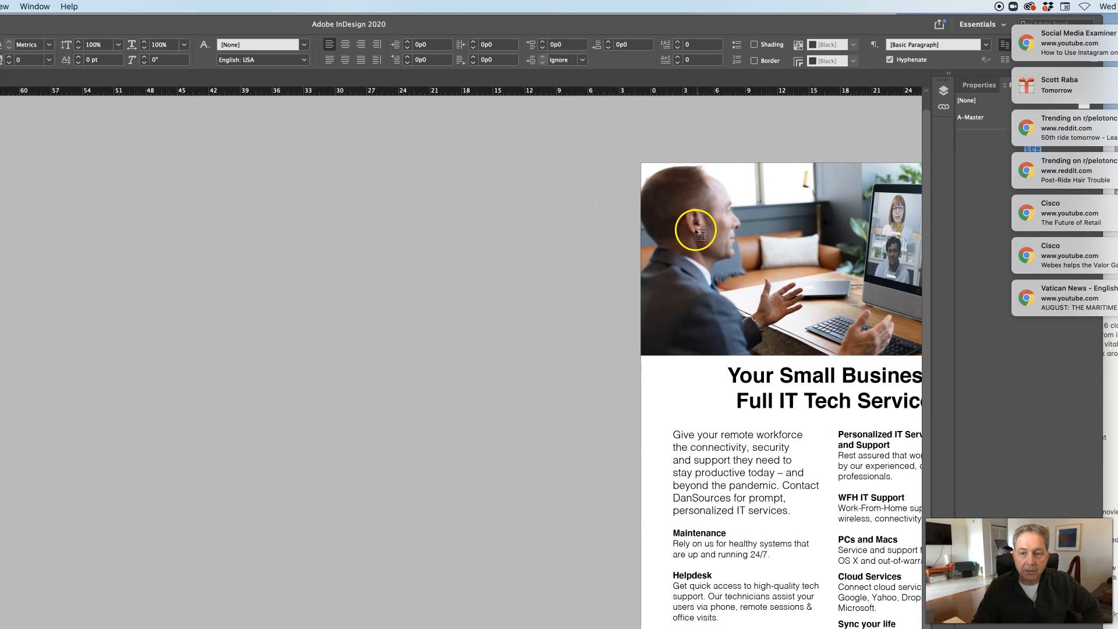
scroll(698, 229, right, 10)
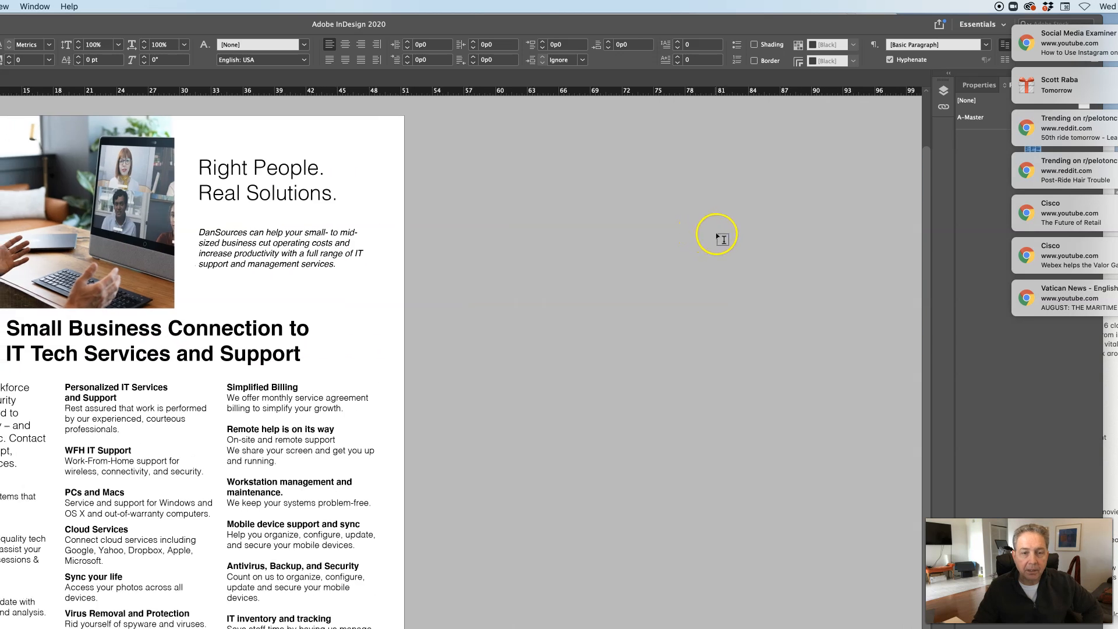
scroll(721, 238, left, 5)
scroll(725, 240, down, 3)
scroll(730, 240, up, 3)
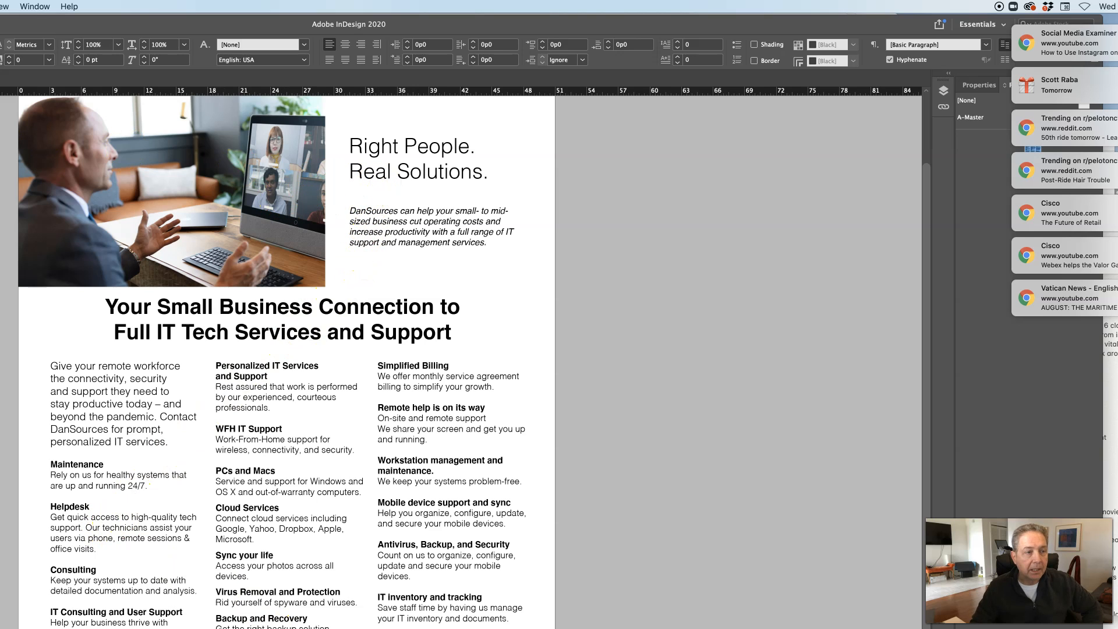
- Try moving the header photo over the "Right People. Real Solutions." text, and undo the move
key(v)
drag(141, 185, 233, 194)
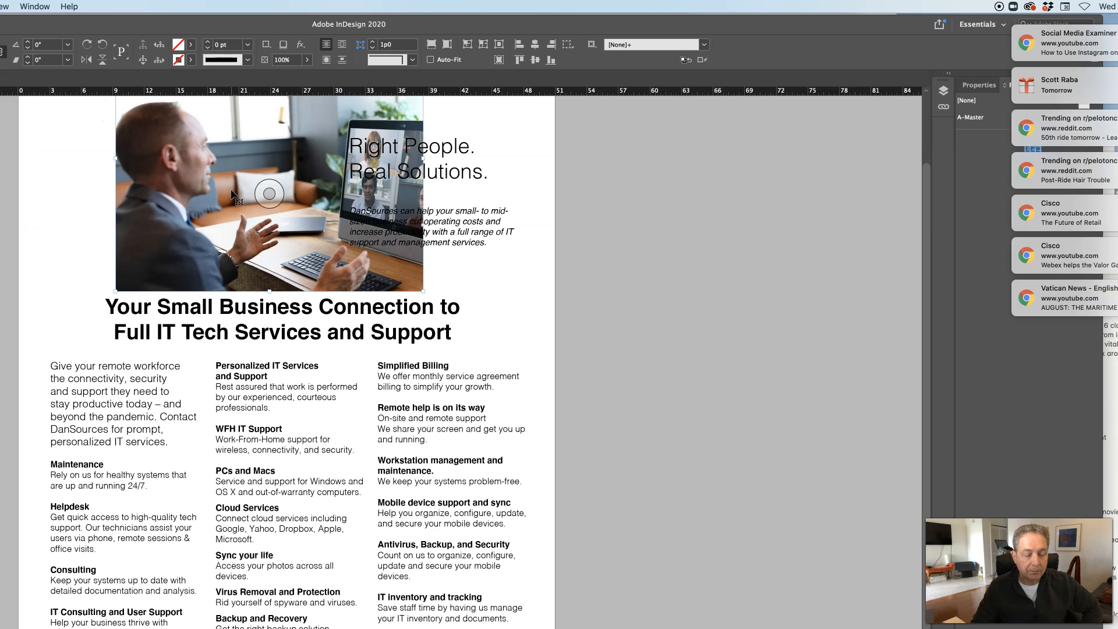
key(super+z)
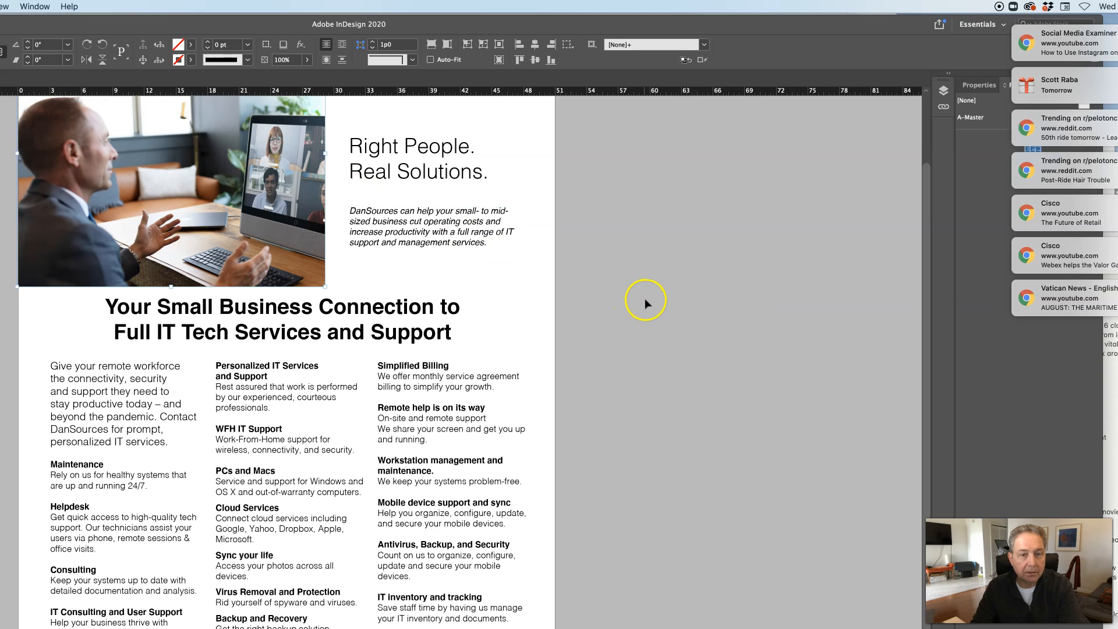
scroll(647, 301, left, 5)
scroll(646, 300, right, 5)
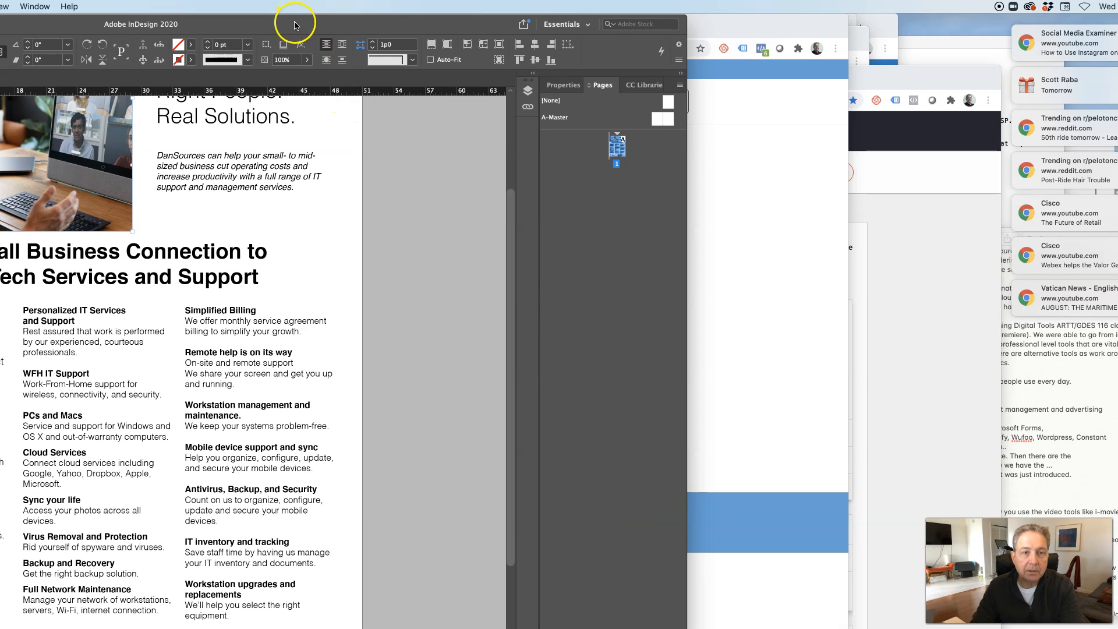
- Reposition and widen the application window, deselect the photo, and fit the whole ad page in view
drag(294, 23, 553, 23)
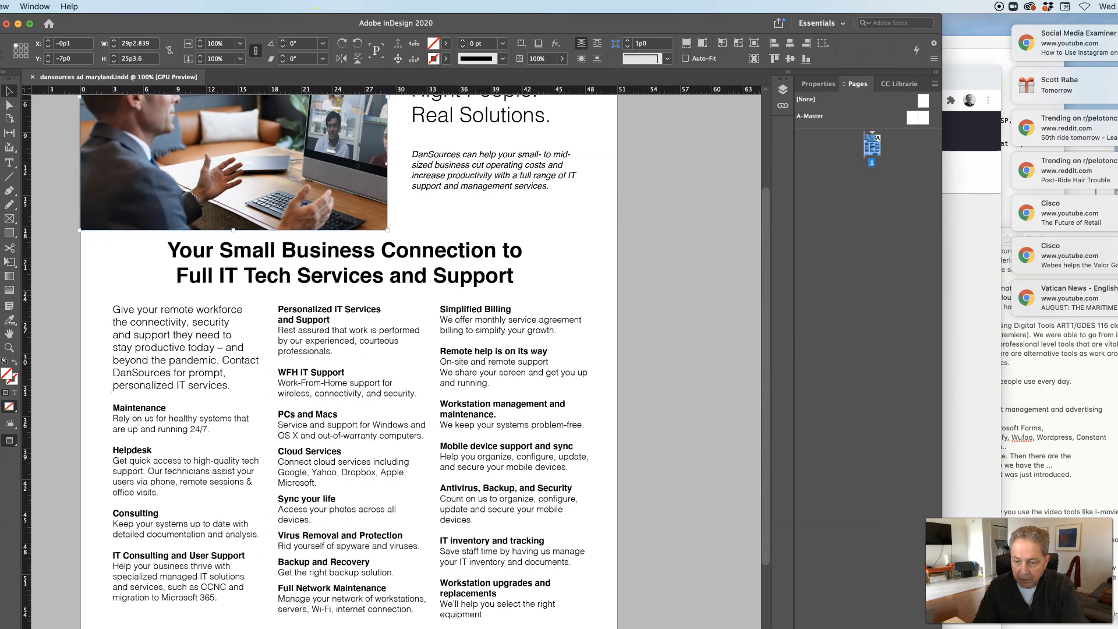
drag(940, 626, 1112, 624)
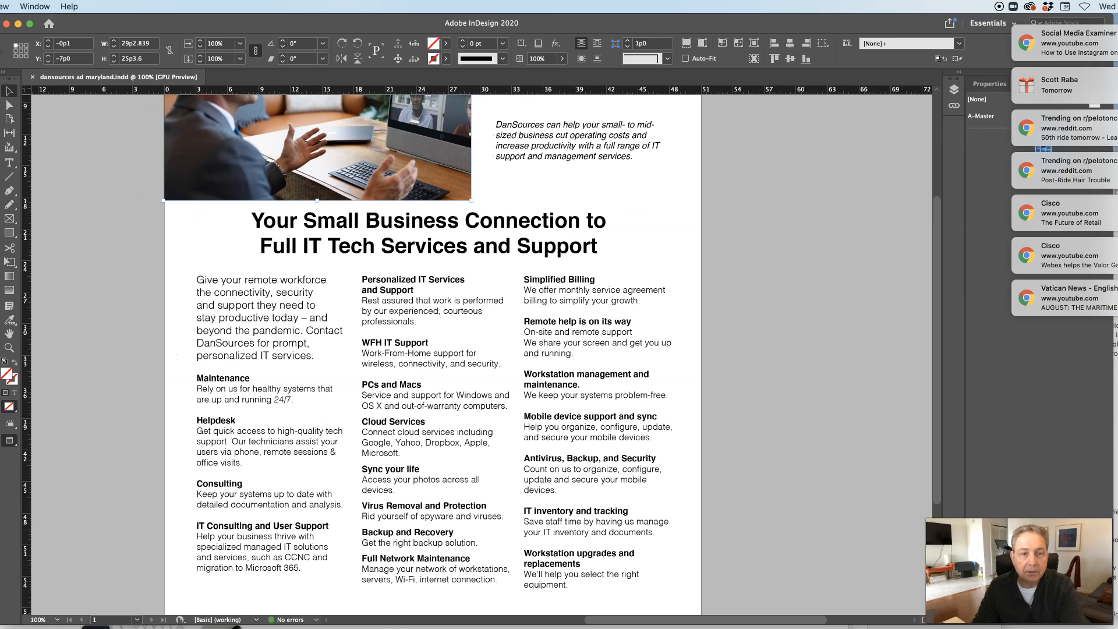
scroll(536, 361, up, 5)
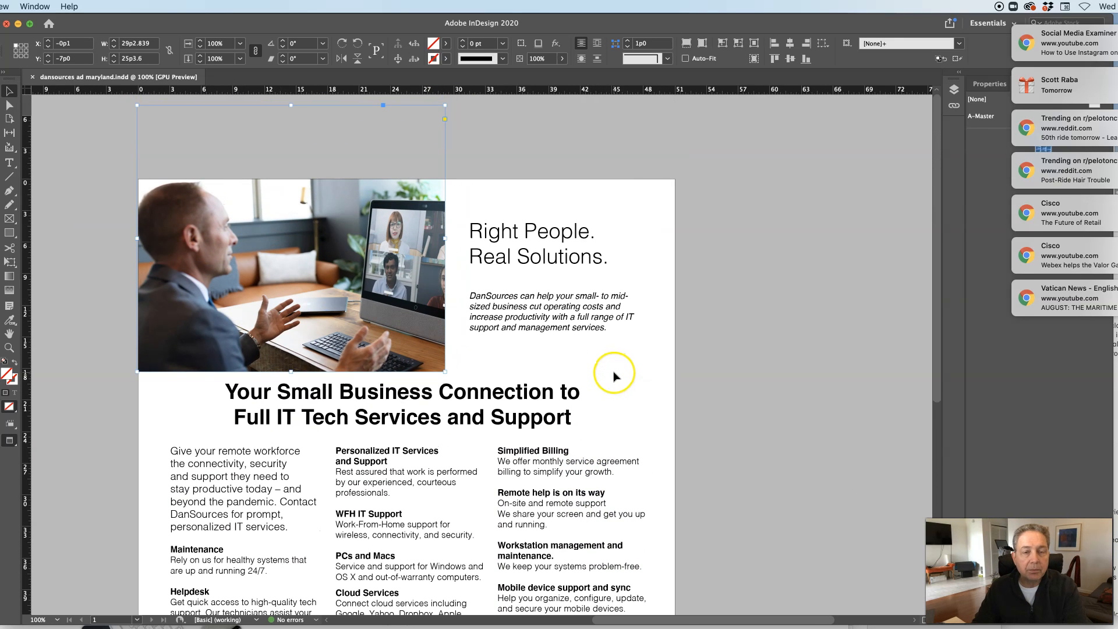
scroll(612, 375, down, 3)
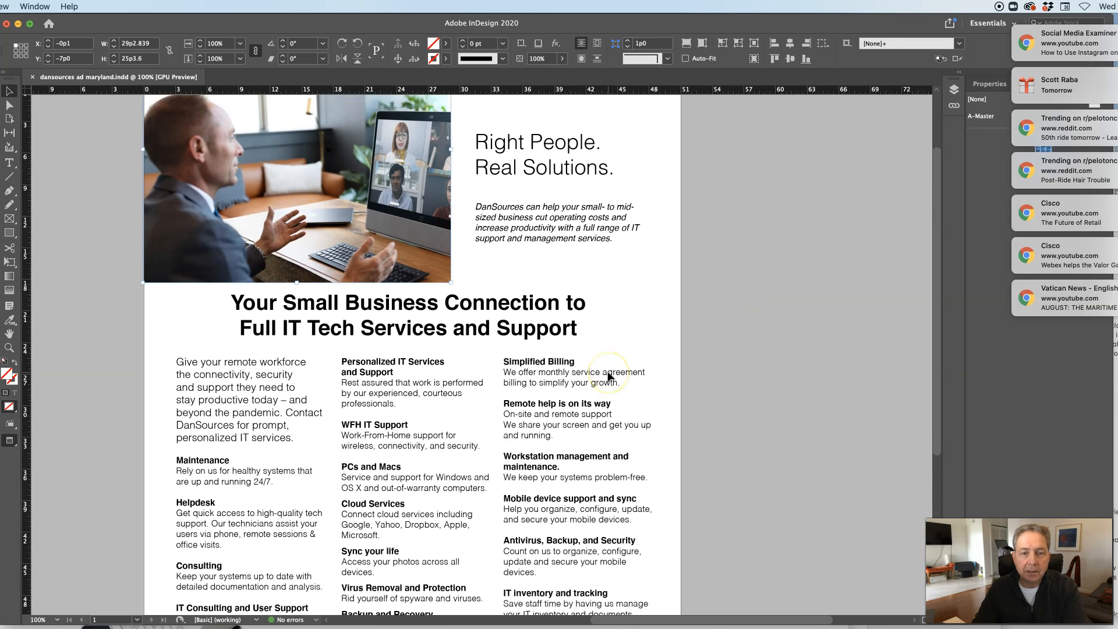
scroll(608, 375, up, 1)
click(741, 328)
scroll(727, 322, left, 3)
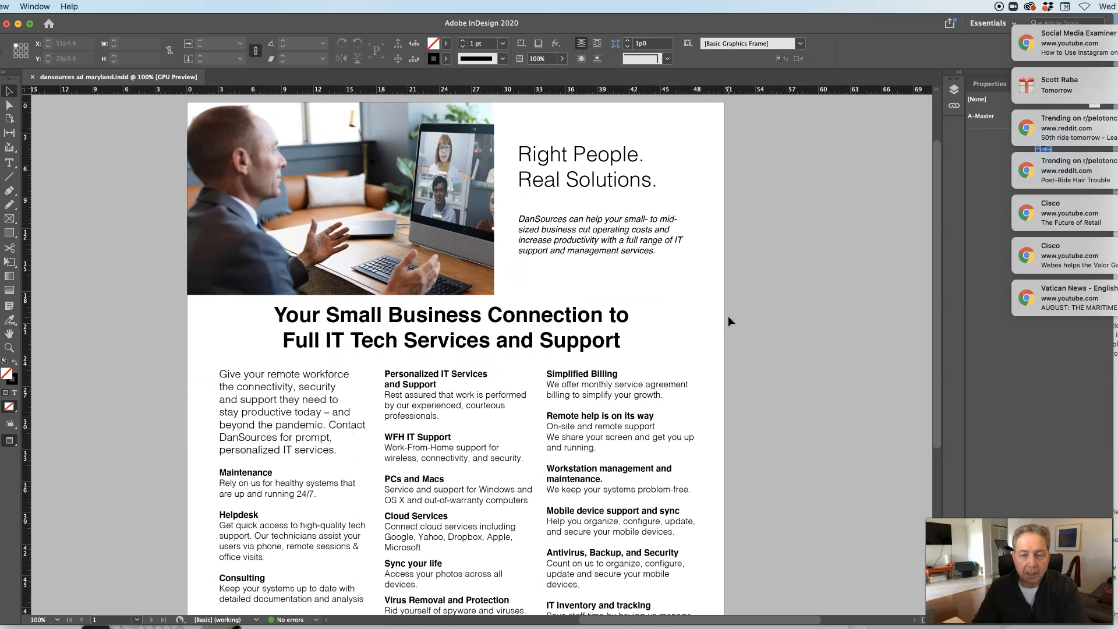
key(super+0)
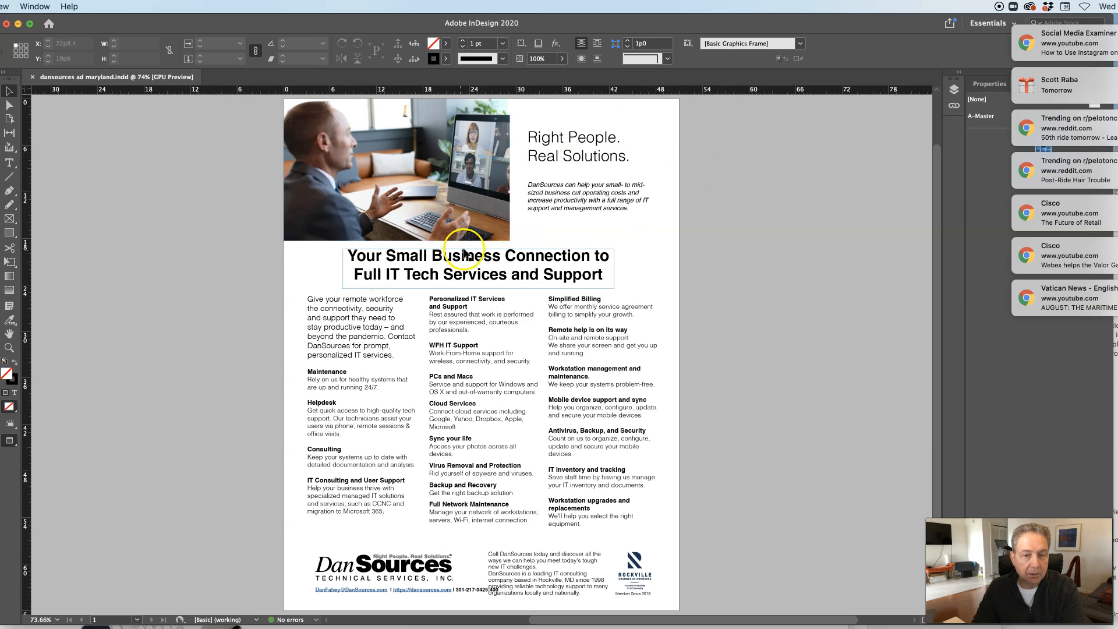
- Hide the Pages panel and show it again
click(36, 6)
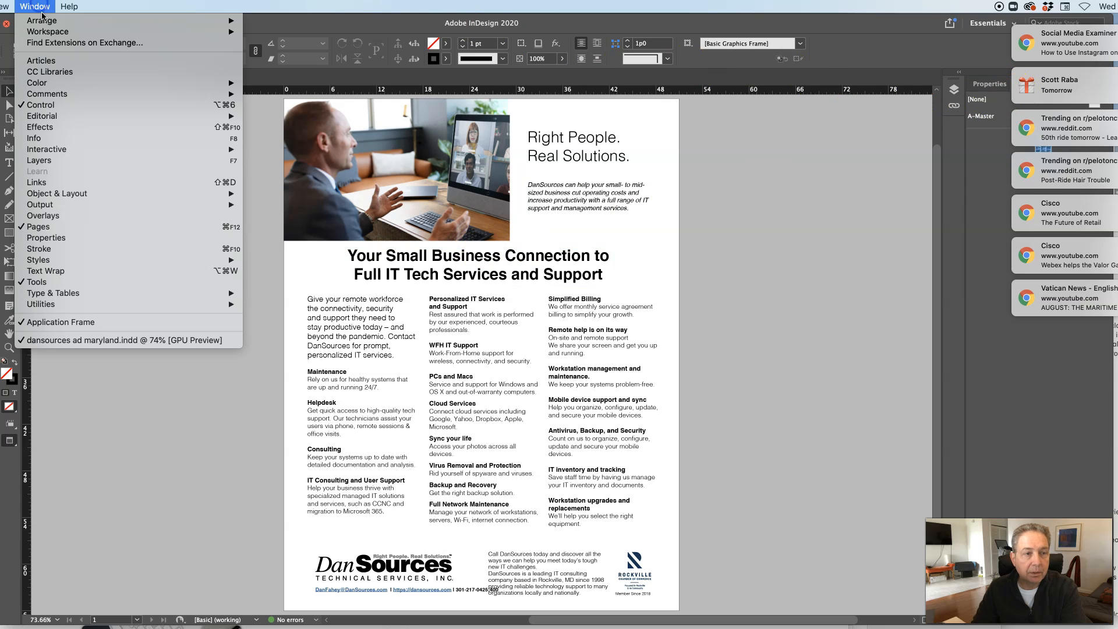
click(64, 226)
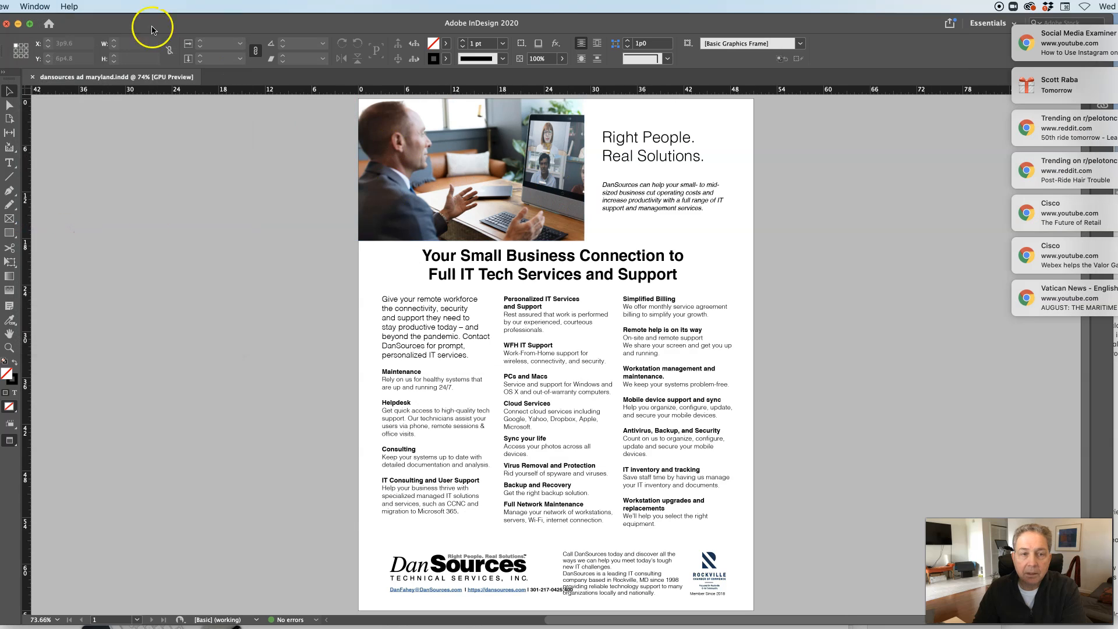
click(35, 6)
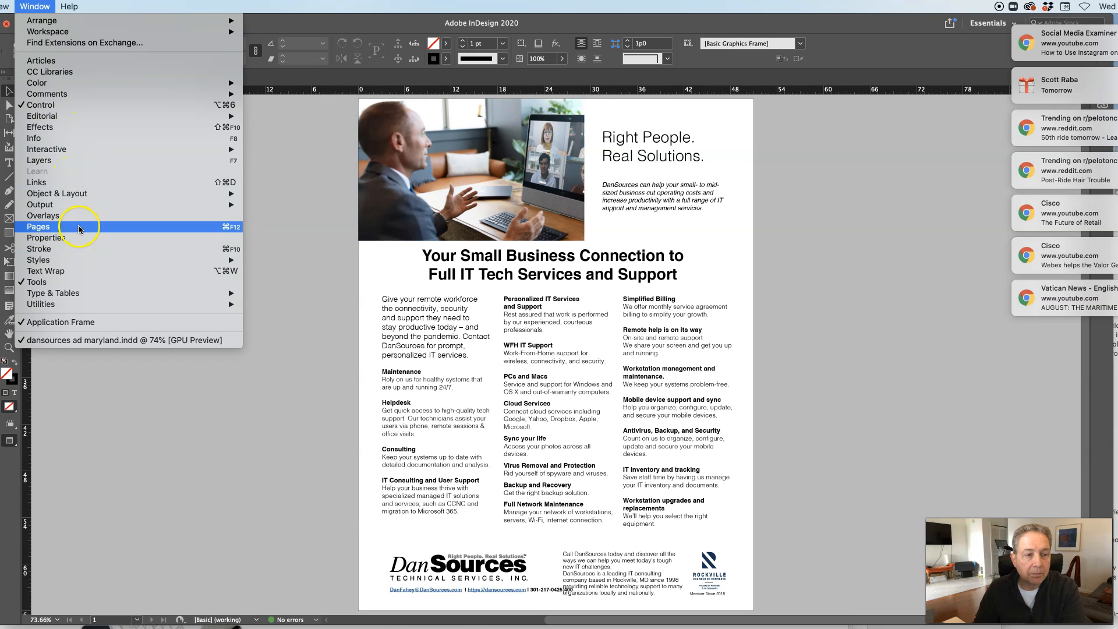
click(111, 227)
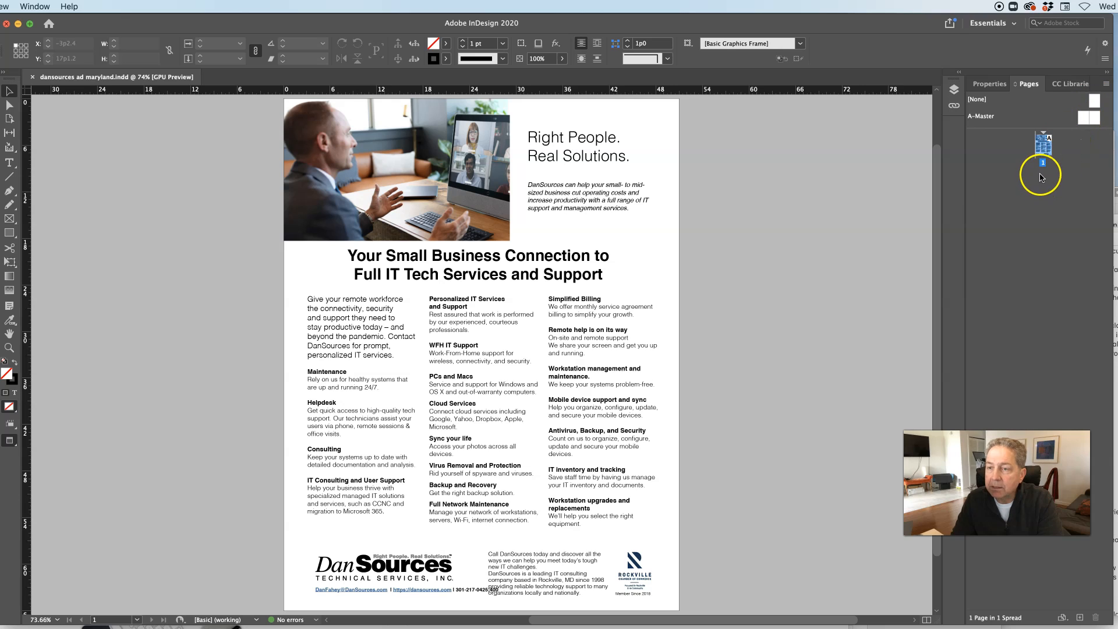
drag(1043, 153, 1044, 153)
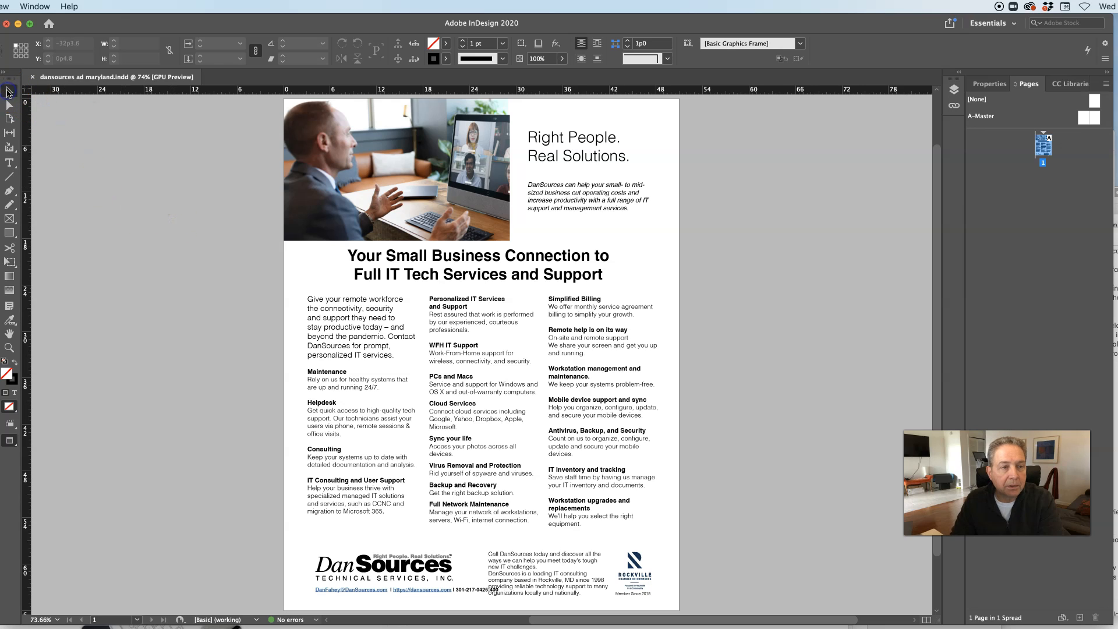
- Try moving the header photo and the italic intro text frame with the Selection tool, restoring the photo's position
click(10, 92)
drag(489, 237, 418, 254)
key(super+z)
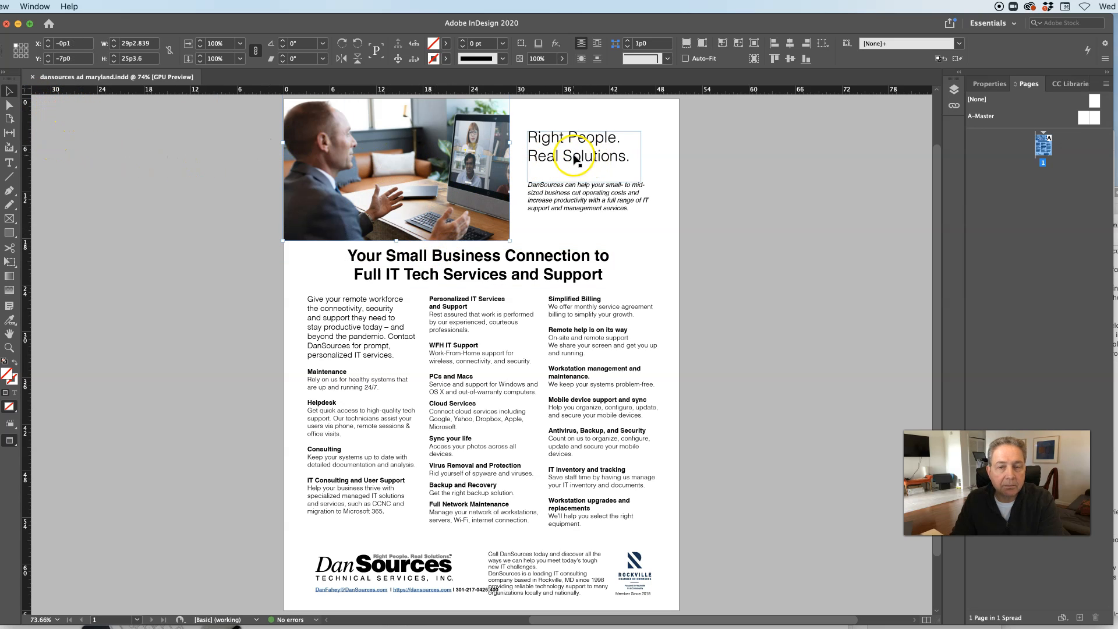
click(533, 170)
drag(533, 170, 533, 170)
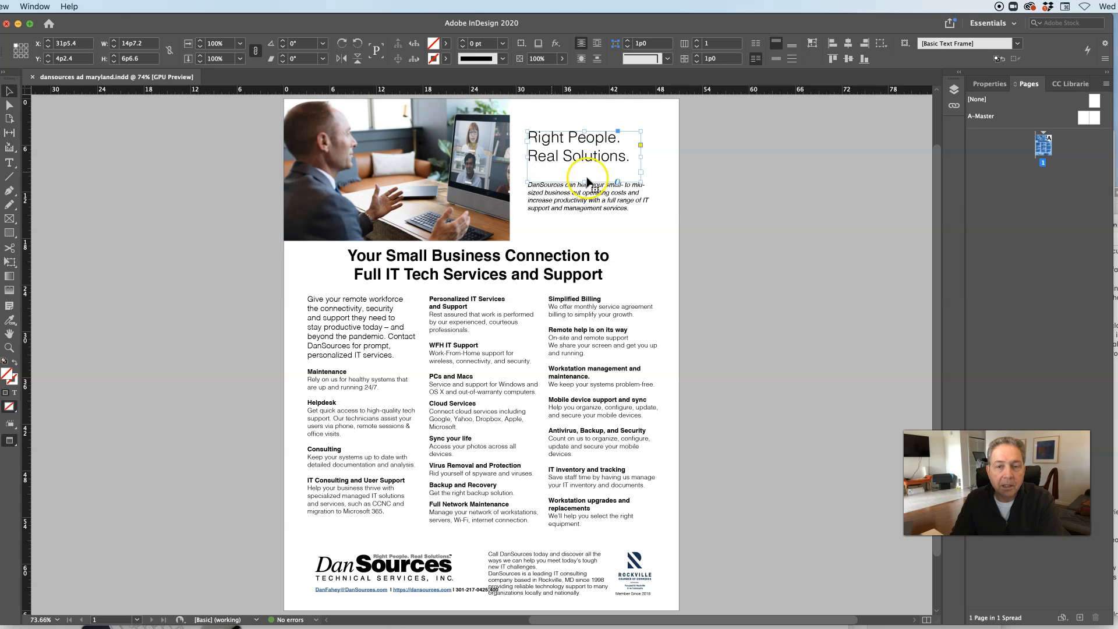
click(555, 208)
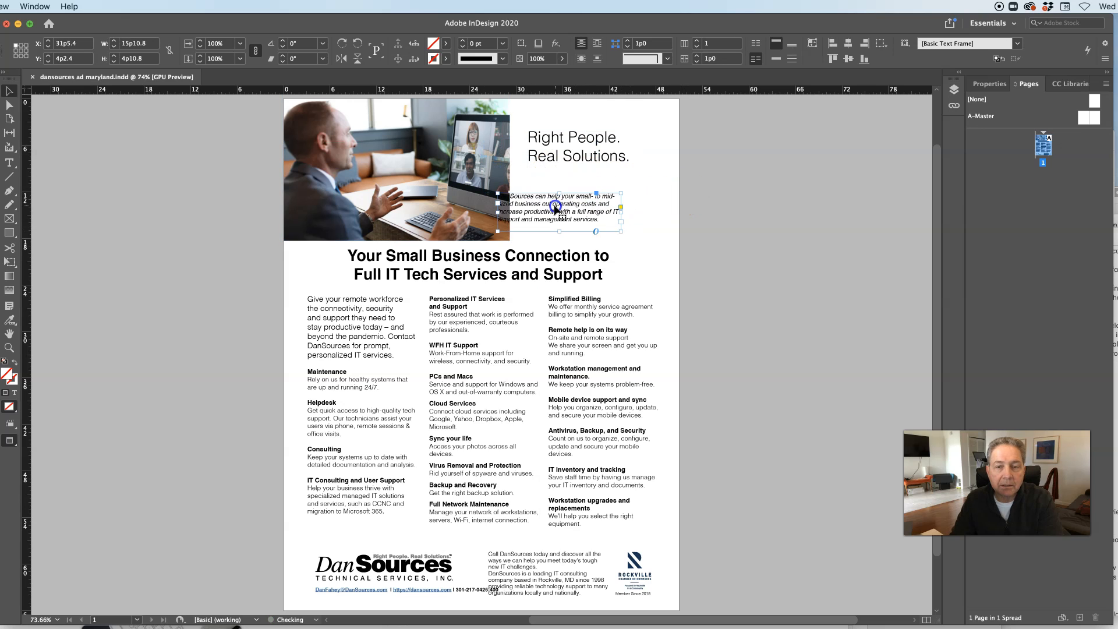
- Try shortening the text frame of the first body column from its lower edge, and undo the resize
click(358, 336)
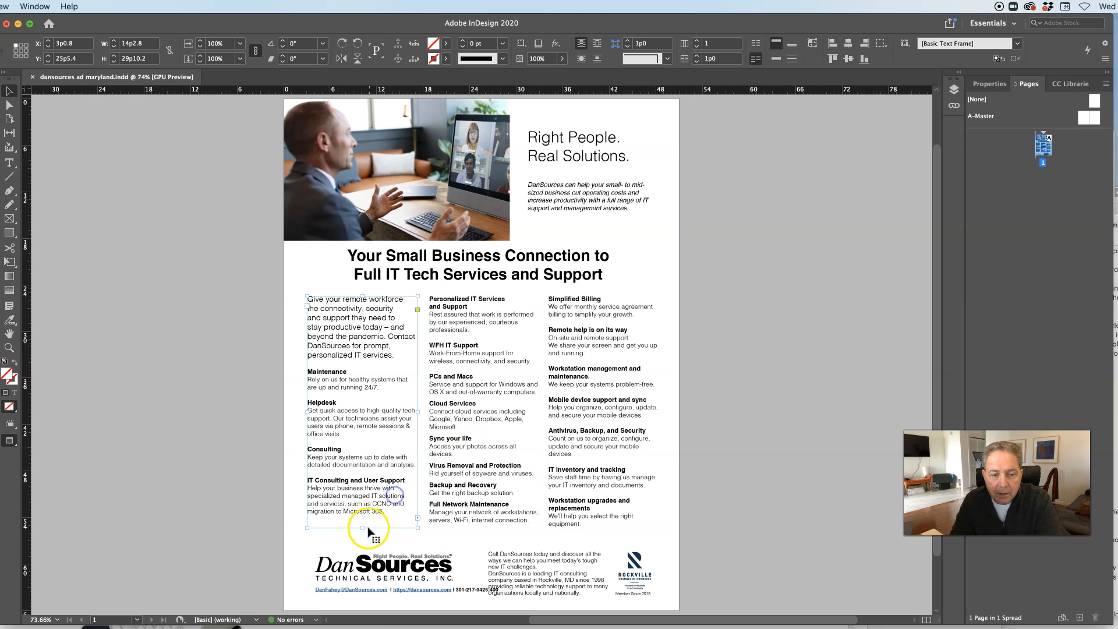
drag(362, 527, 362, 509)
key(super+z)
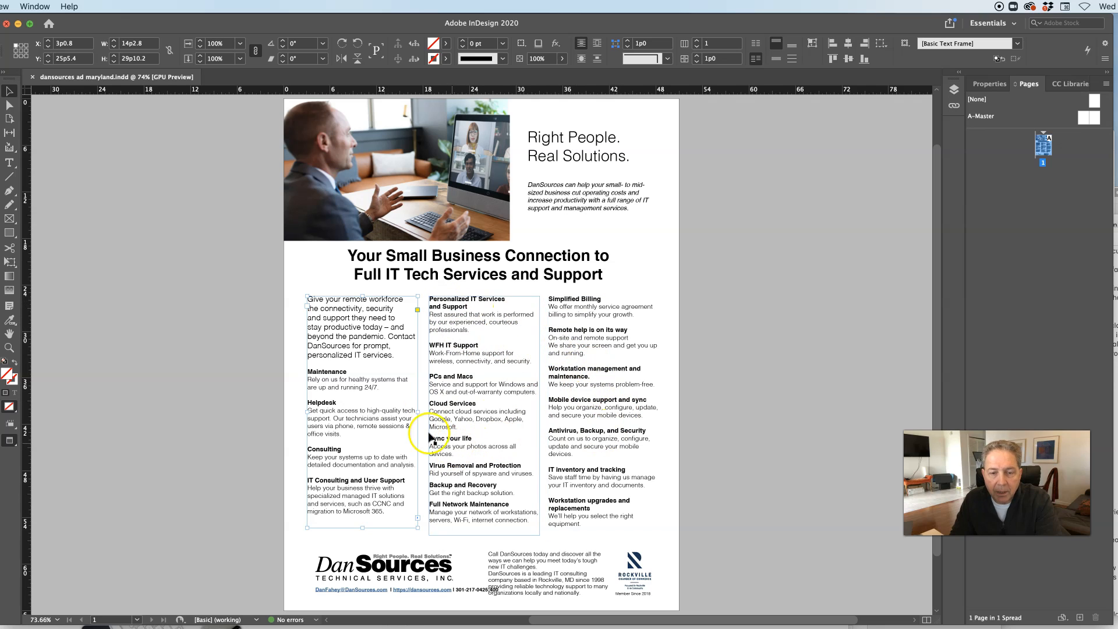
- Select the DanSources logo in the ad's footer and display the document's list of linked files
click(437, 558)
scroll(416, 568, left, 1)
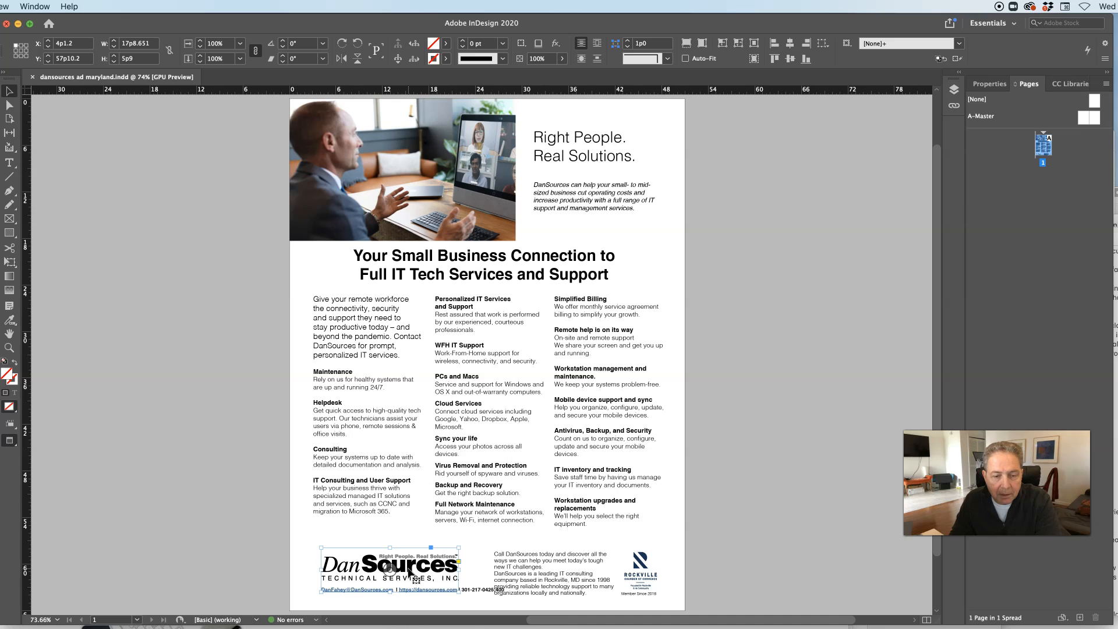
right_click(409, 571)
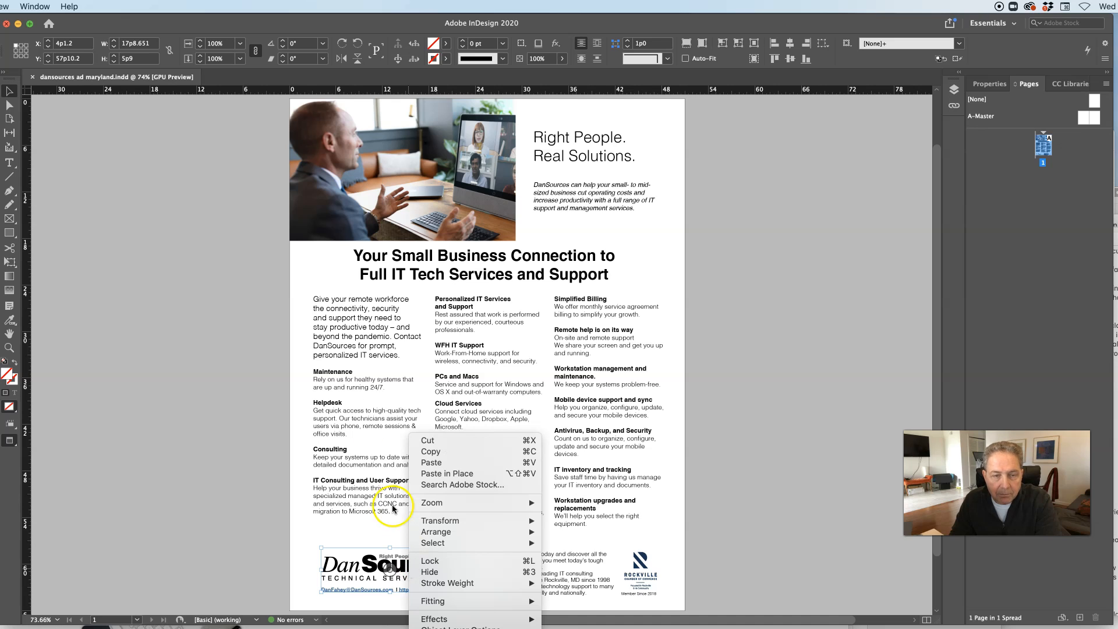
click(180, 199)
click(4, 5)
mouse_move(28, 5)
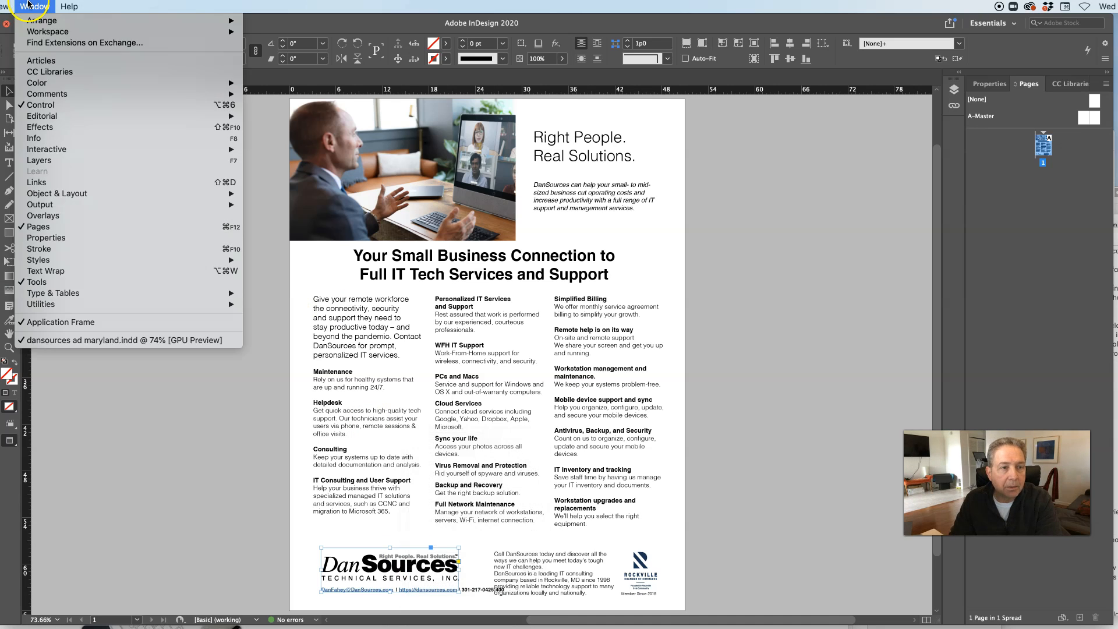
click(73, 181)
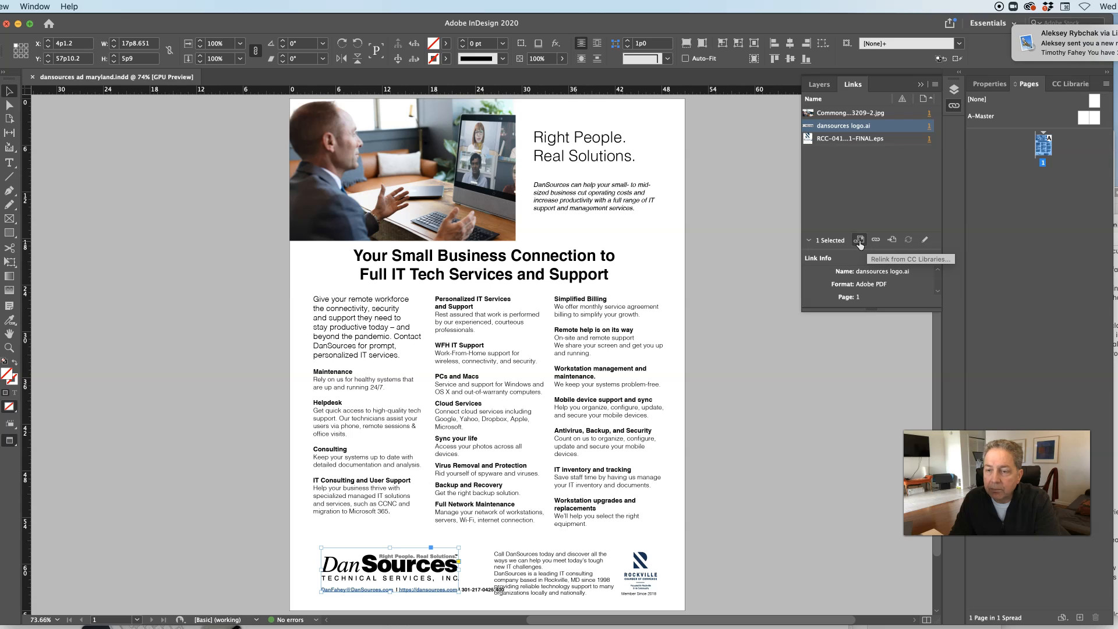
- Open the original of the linked dansources logo.ai in Illustrator, dismiss the welcome tour, and bring the whole logo into view
click(924, 243)
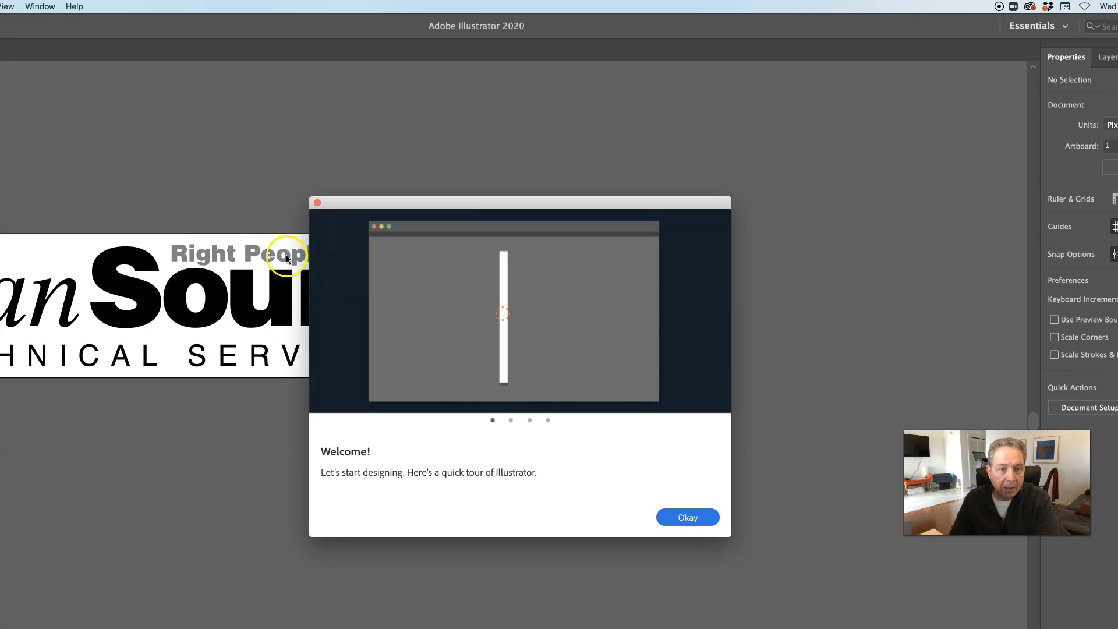
click(689, 519)
scroll(451, 399, left, 5)
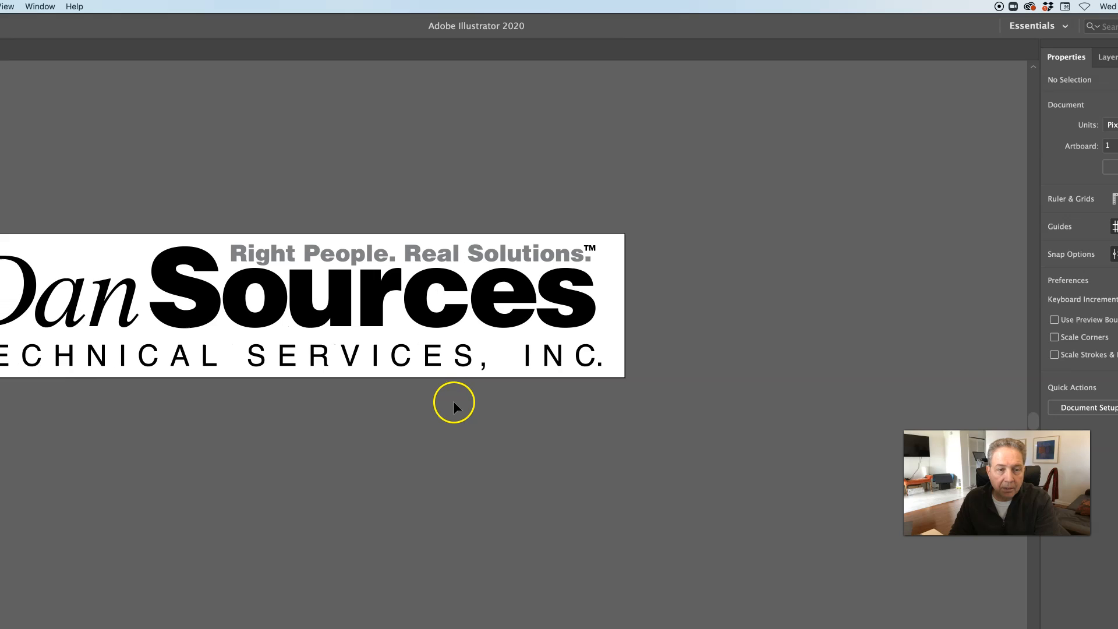
scroll(453, 400, left, 2)
scroll(454, 402, left, 1)
scroll(454, 401, right, 1)
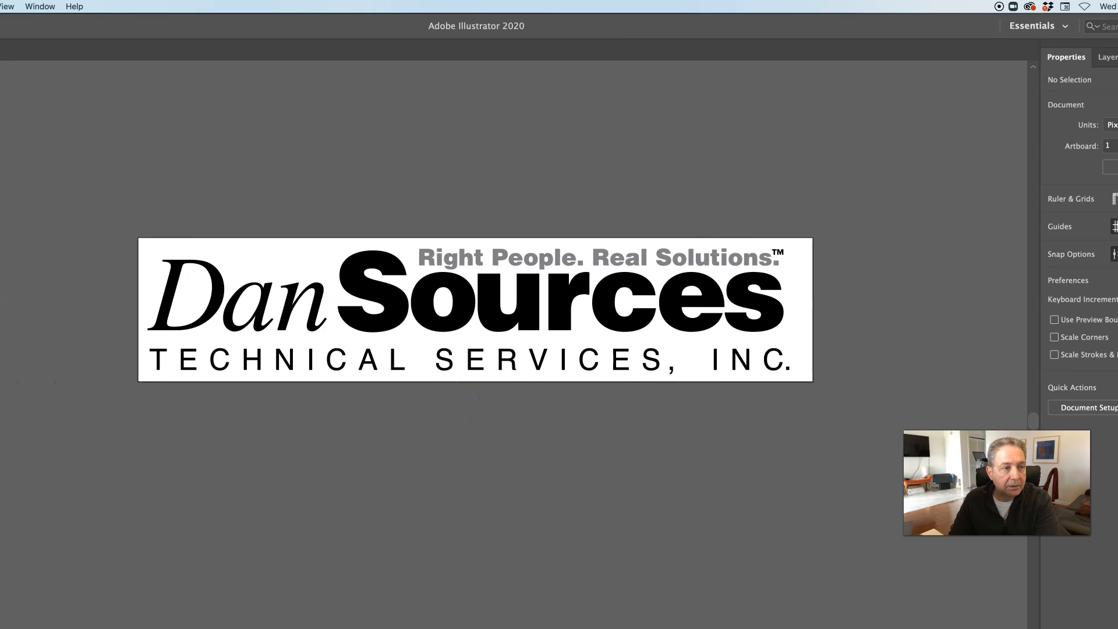
- Try filling the letter R of the logo's tagline with yellow, and close the Illustrator file without saving the change
key(a)
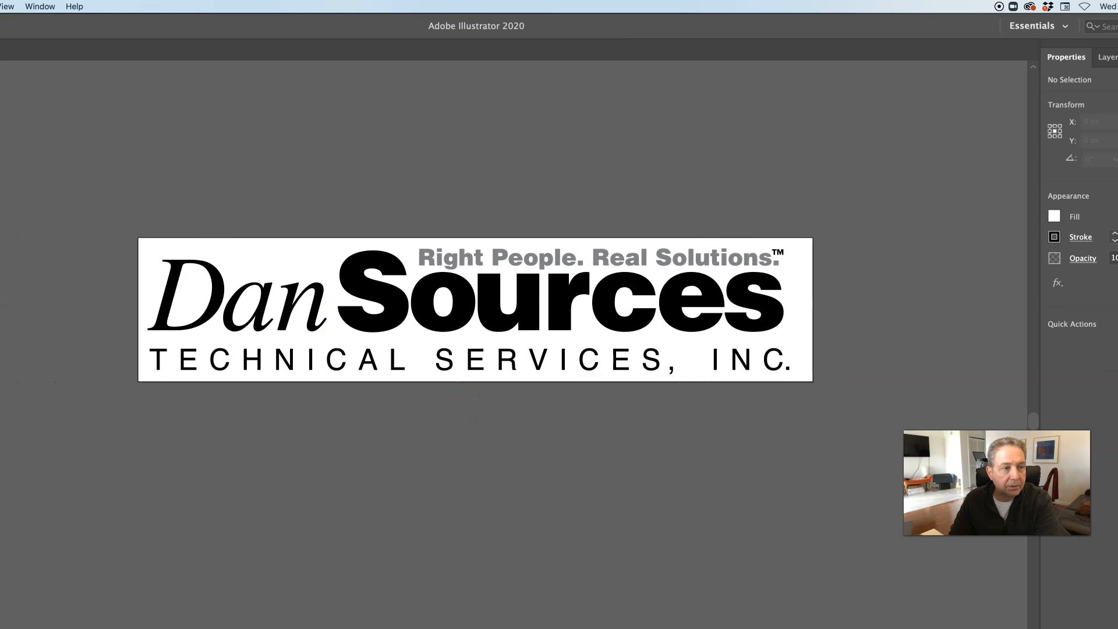
click(420, 253)
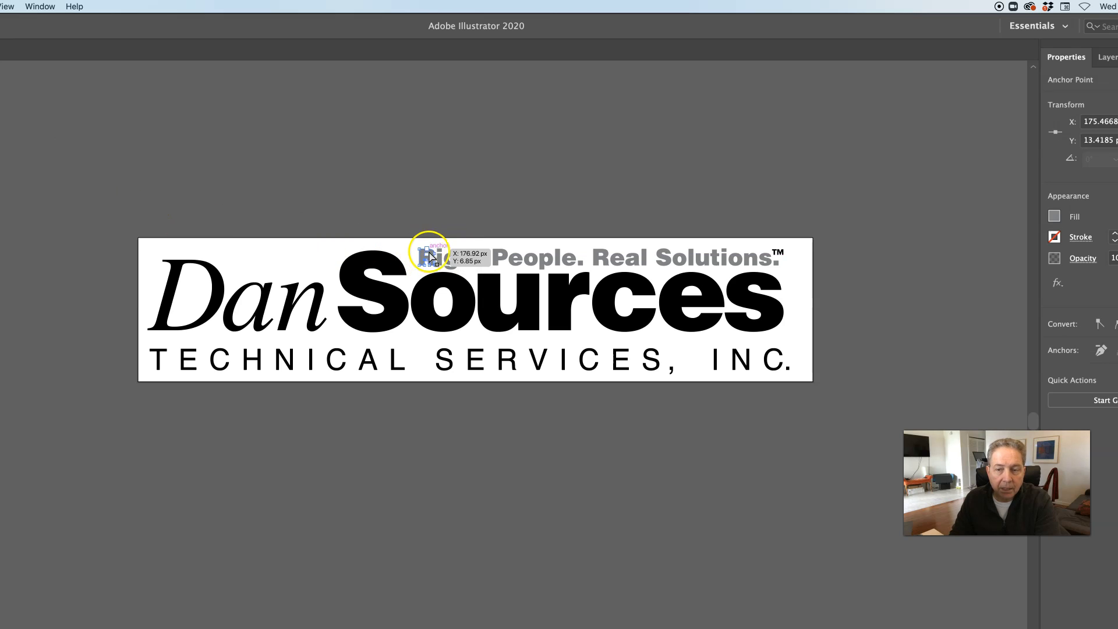
click(1055, 217)
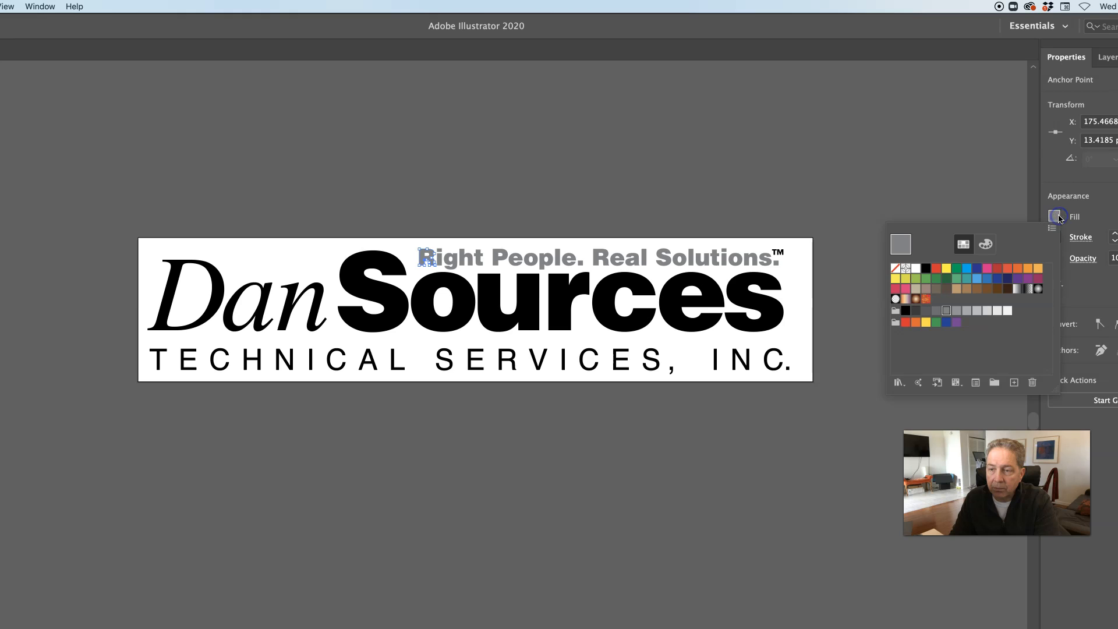
click(946, 268)
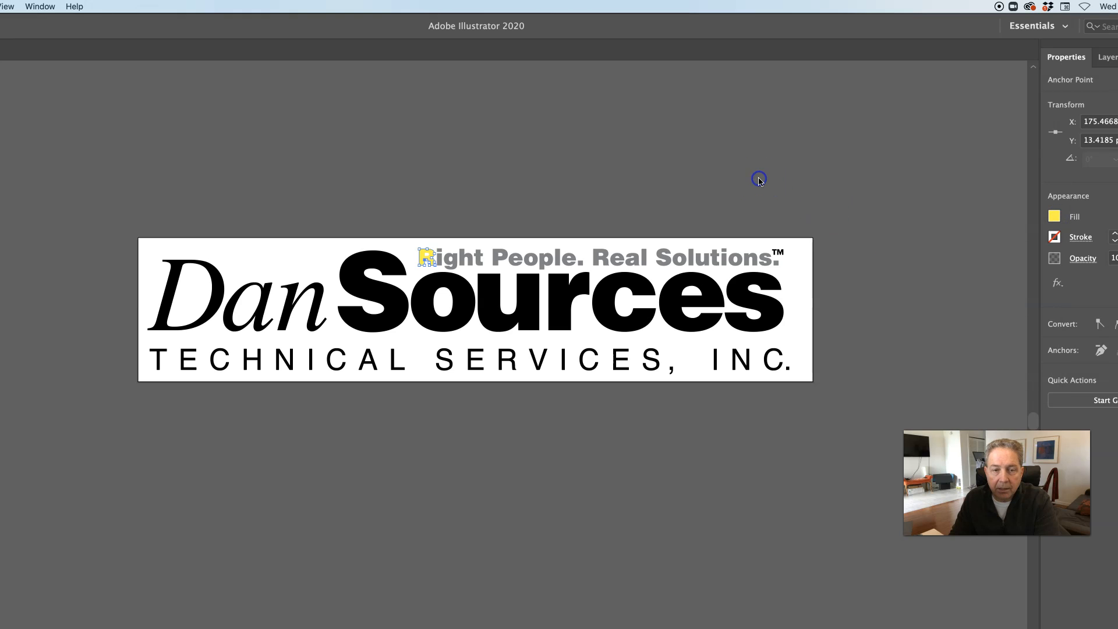
click(573, 213)
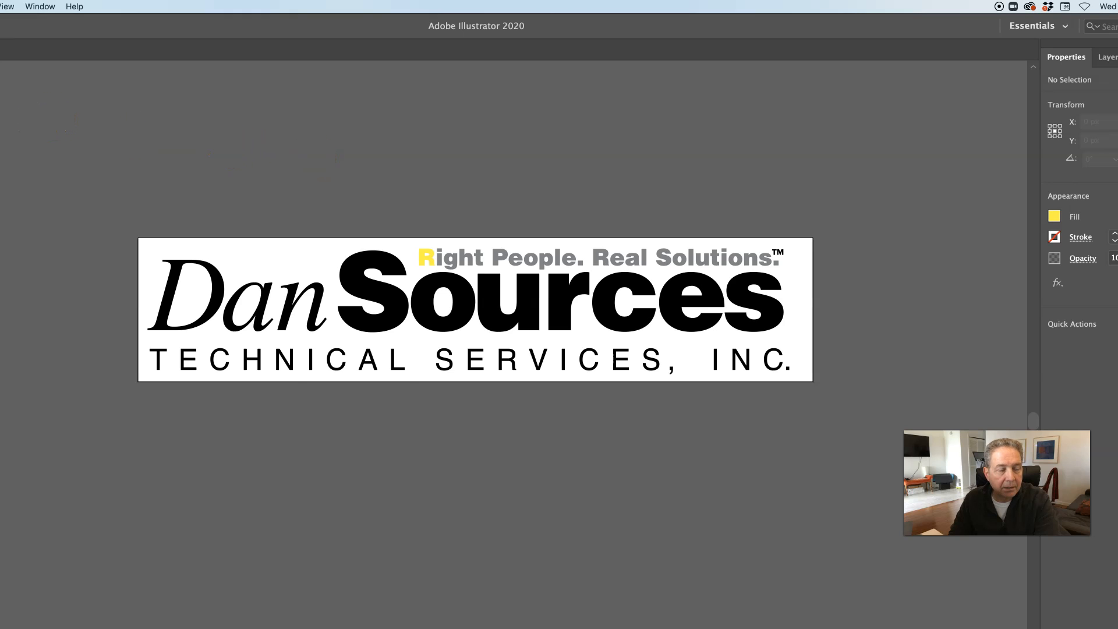
key(super+w)
click(496, 436)
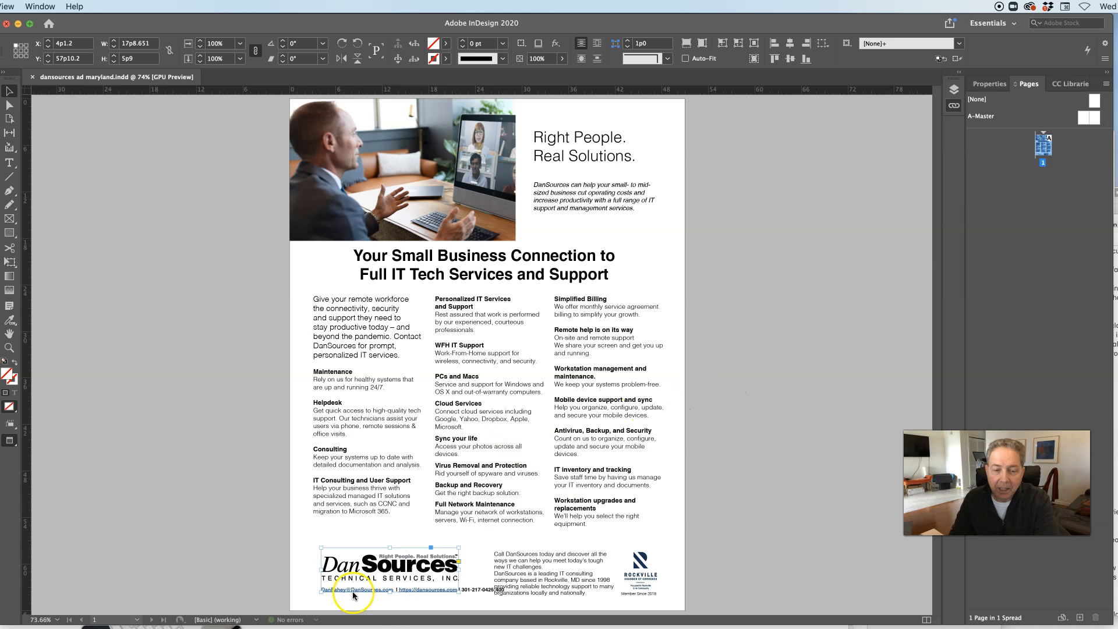
- Switch back to the InDesign ad and check its page size and margins in Document Setup, leaving the settings as they are
click(237, 525)
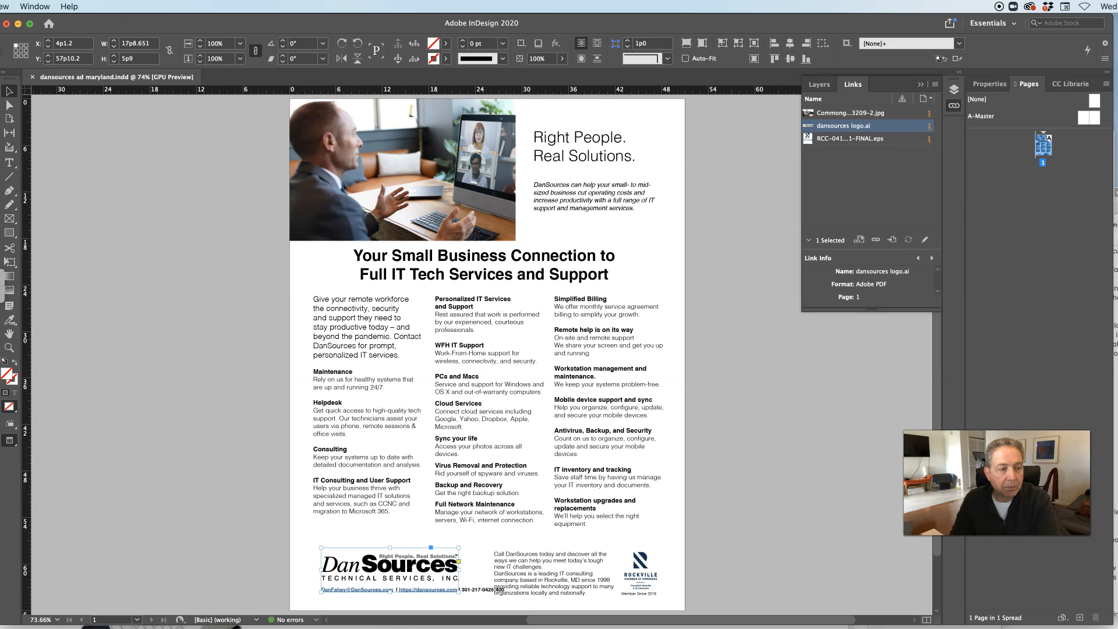
key(super+alt+p)
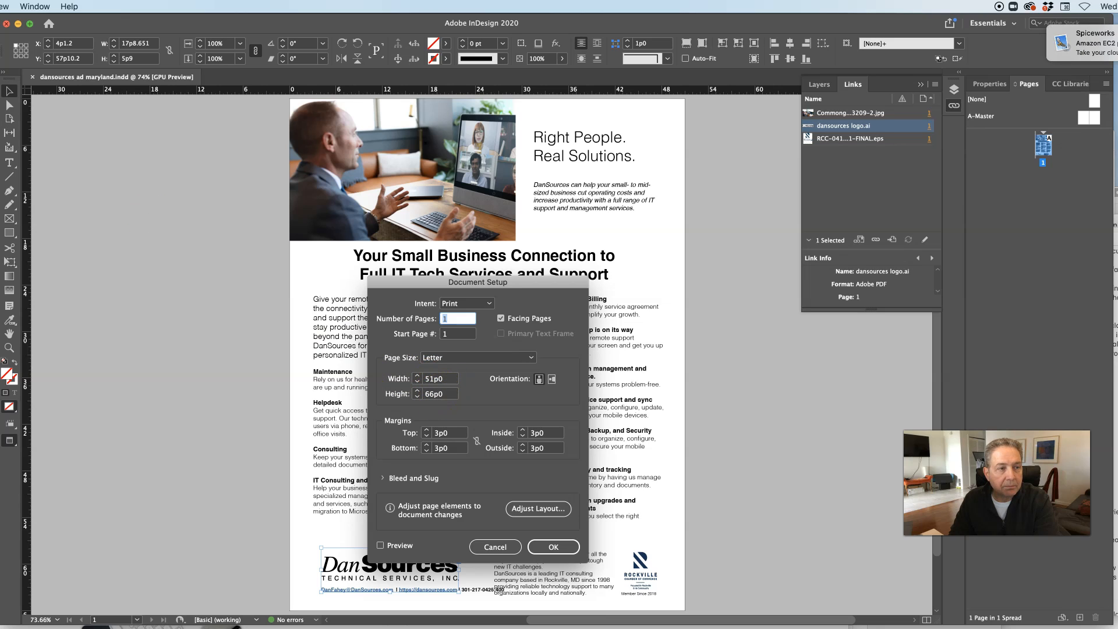
click(505, 548)
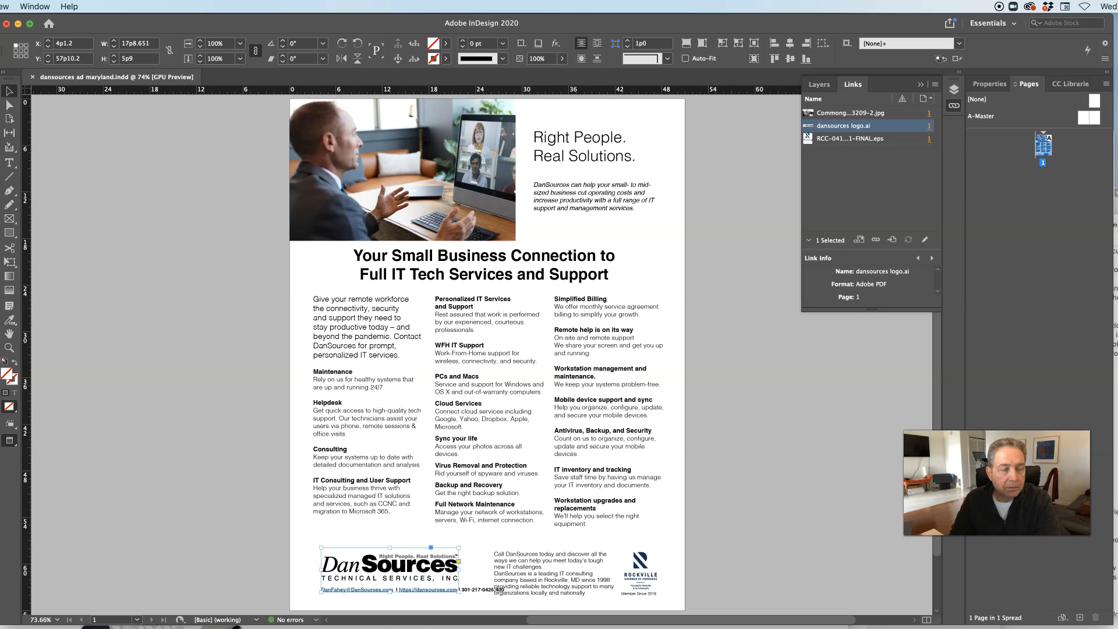
- Set the horizontal and vertical ruler units to inches in the Units & Increments preferences
key(super+k)
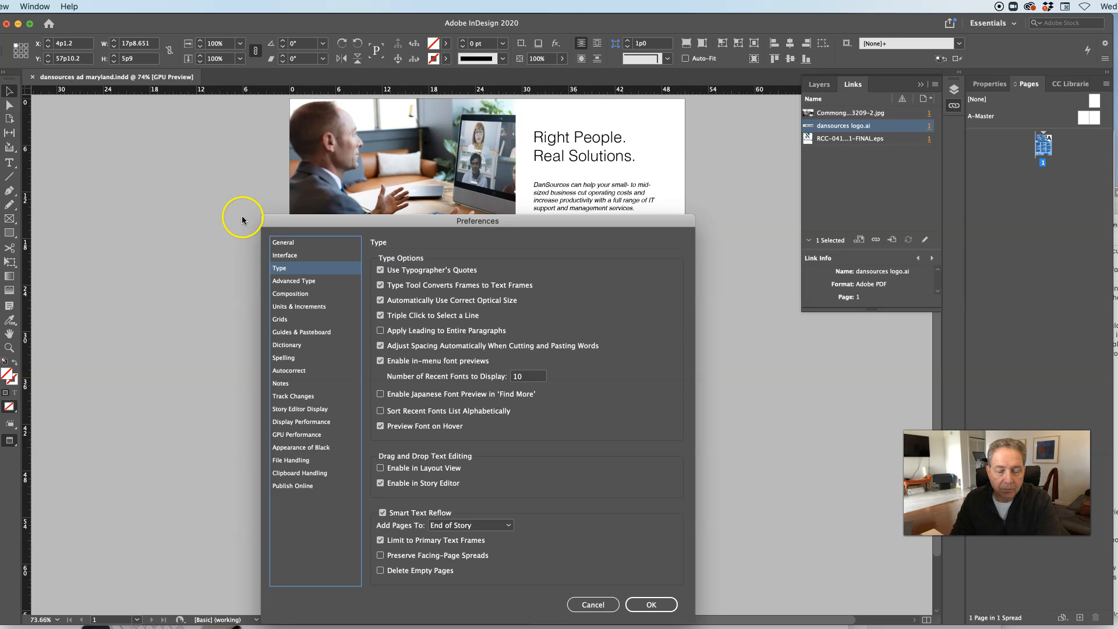
click(295, 255)
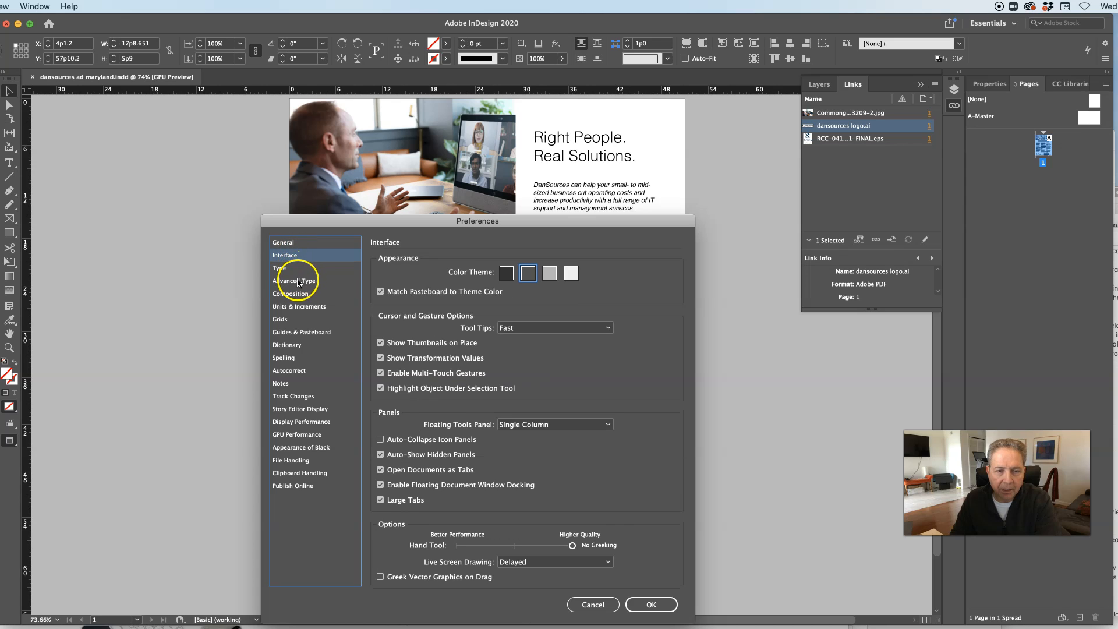
click(298, 281)
click(301, 296)
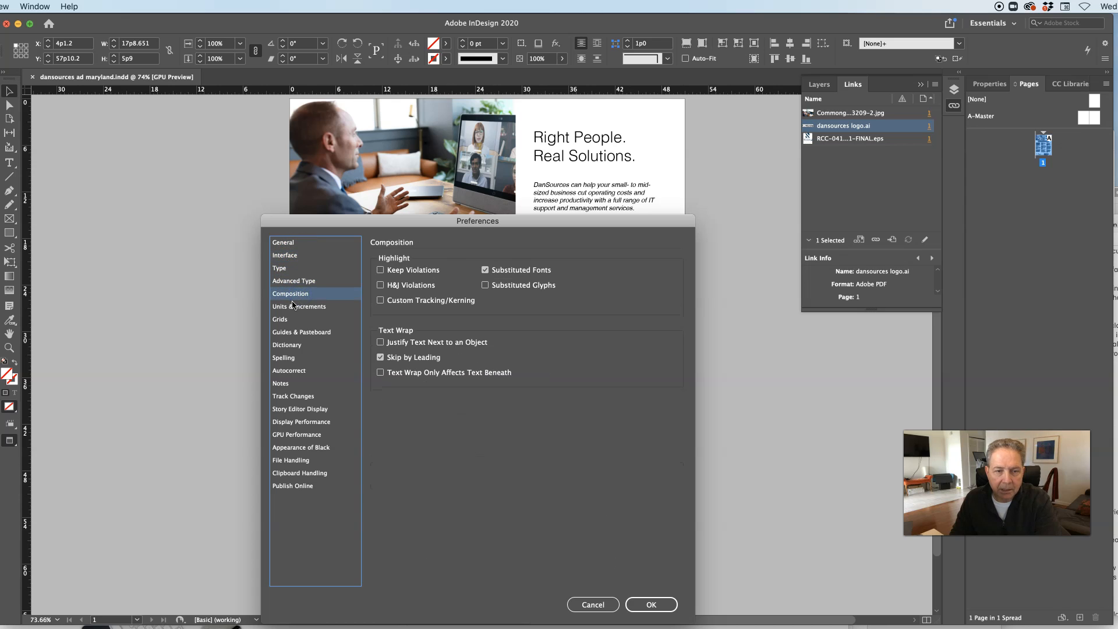
click(293, 305)
click(544, 286)
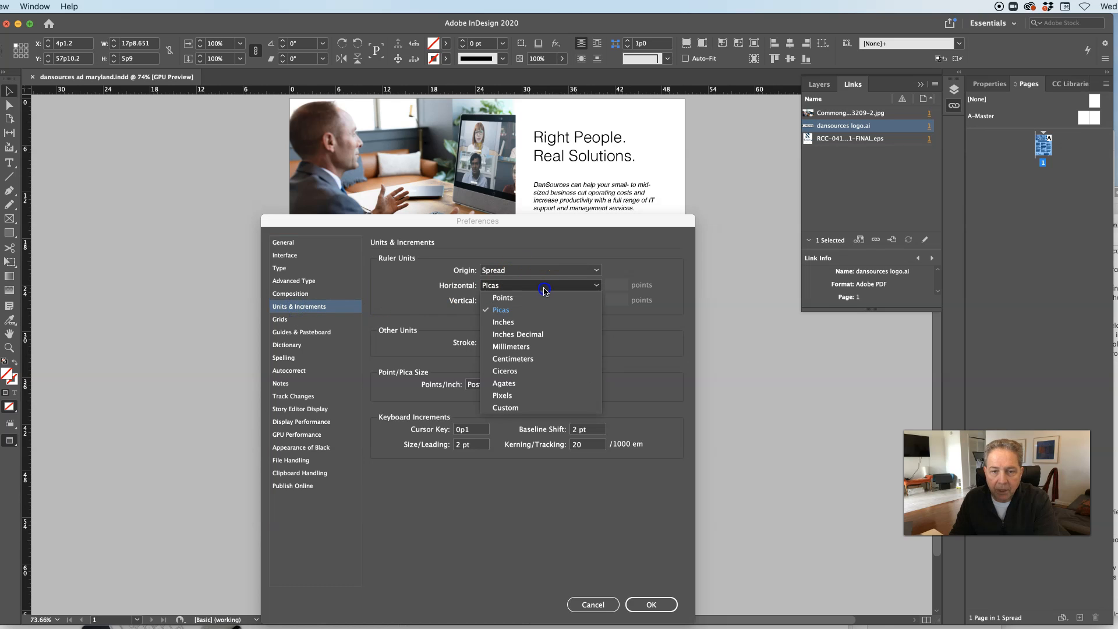
click(535, 322)
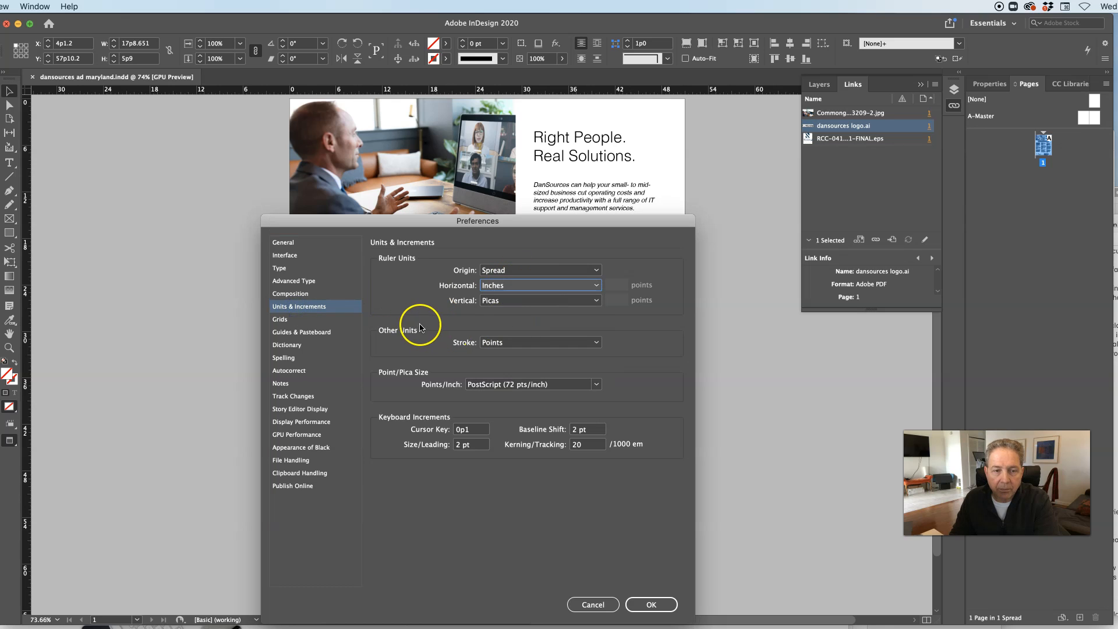
click(515, 301)
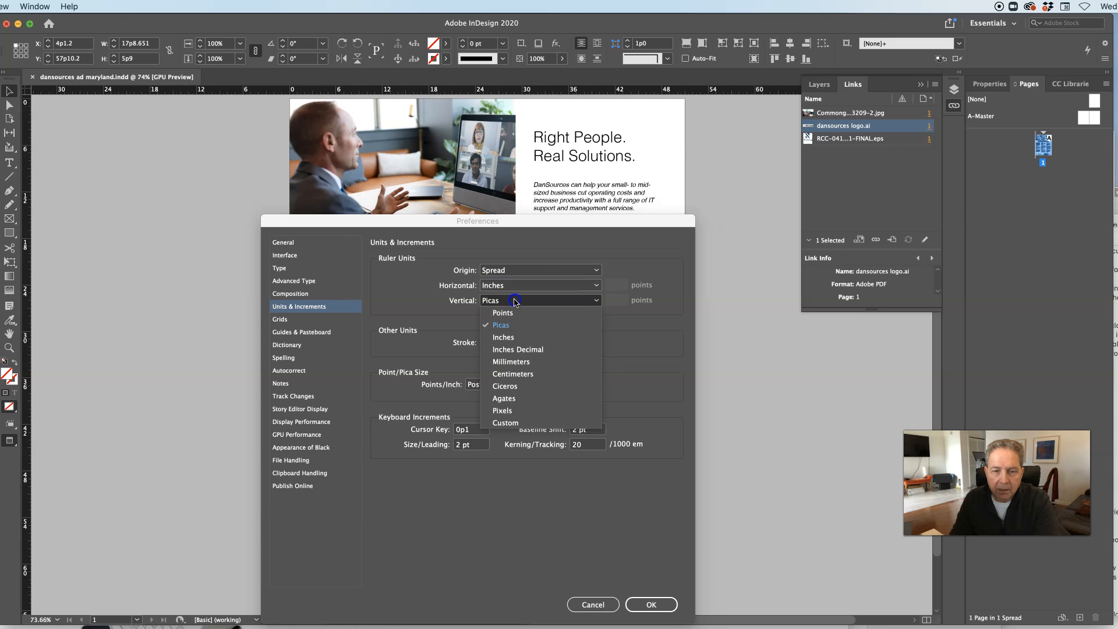
click(521, 337)
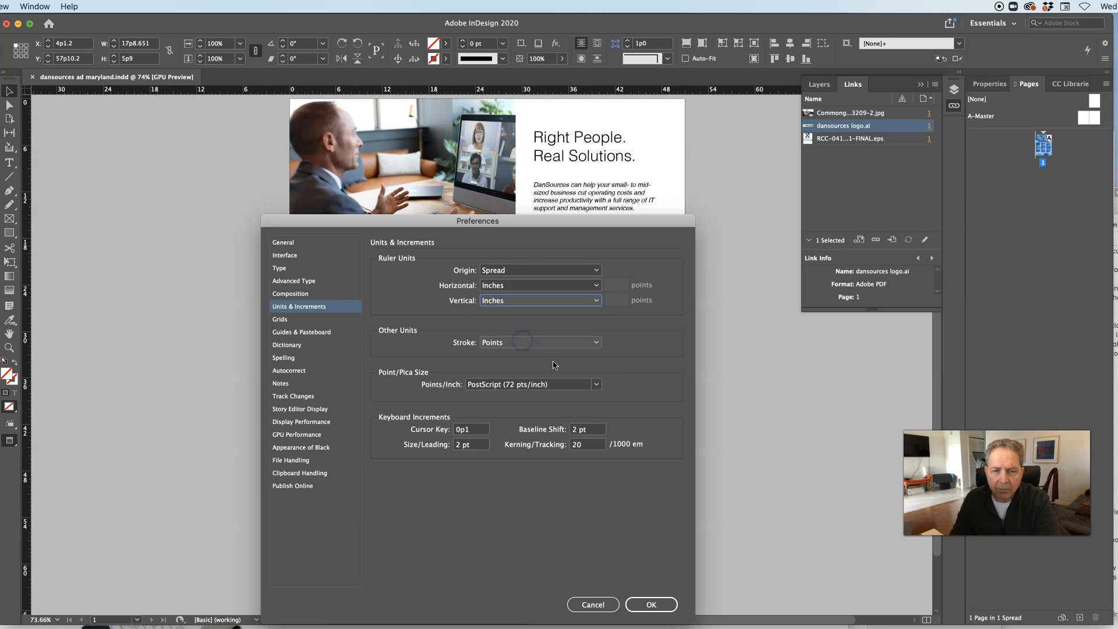
click(652, 604)
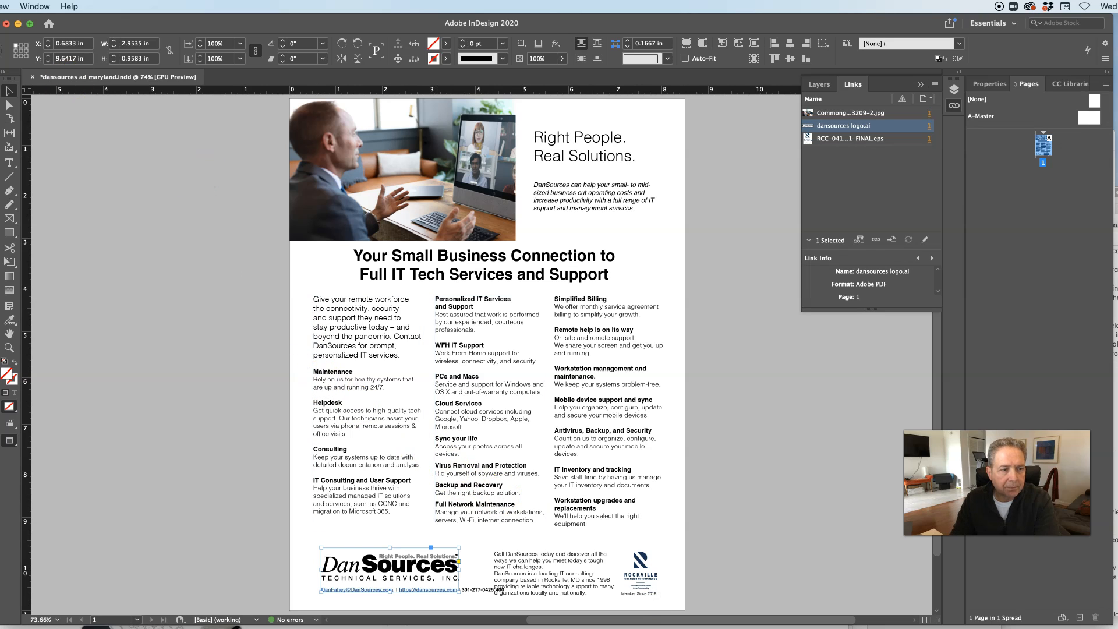
- Try landscape orientation in Document Setup, return to portrait, and turn off Facing Pages
key(super+alt+p)
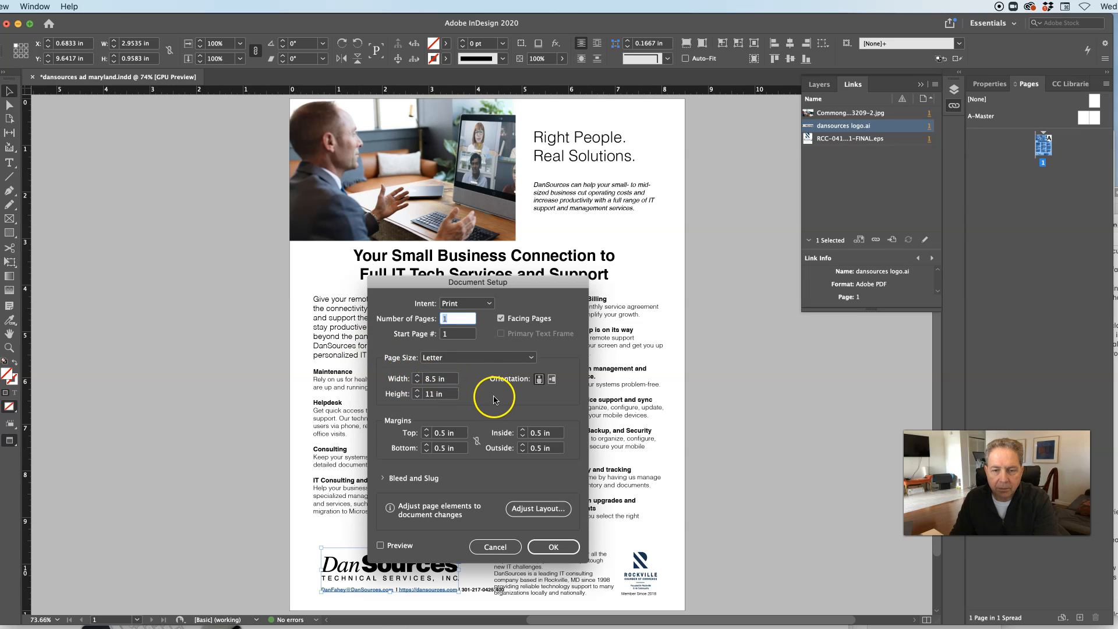
click(551, 381)
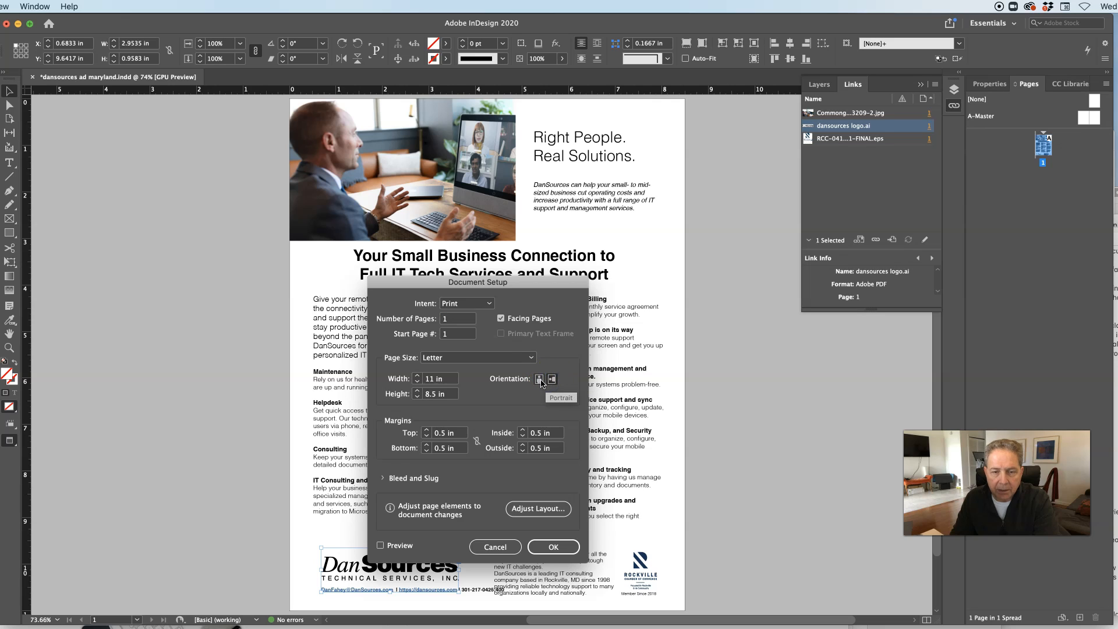
click(539, 381)
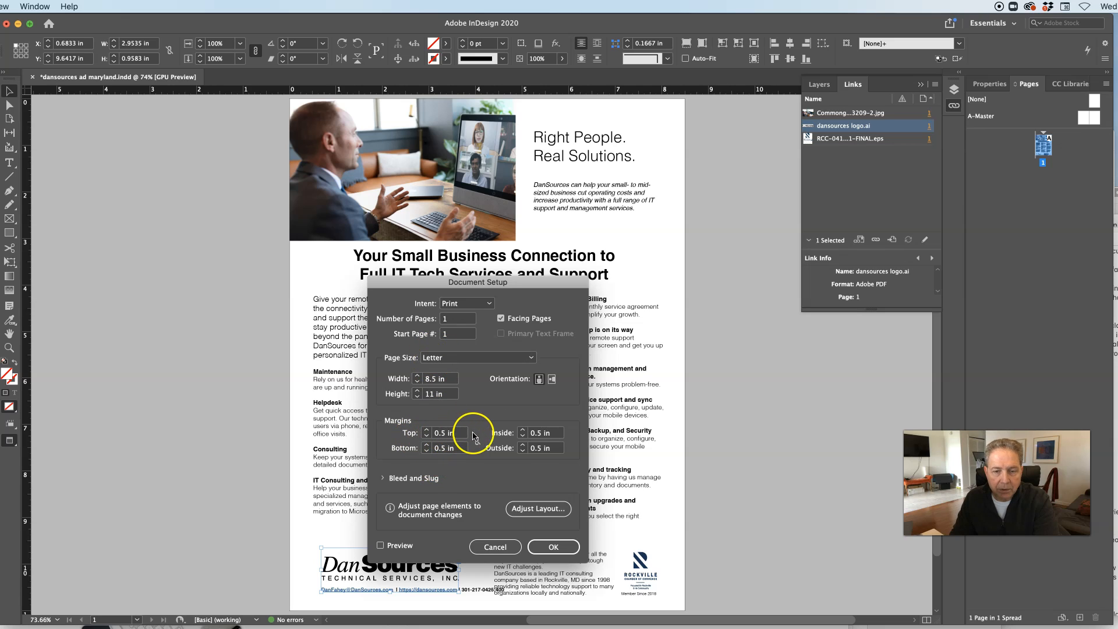
click(383, 477)
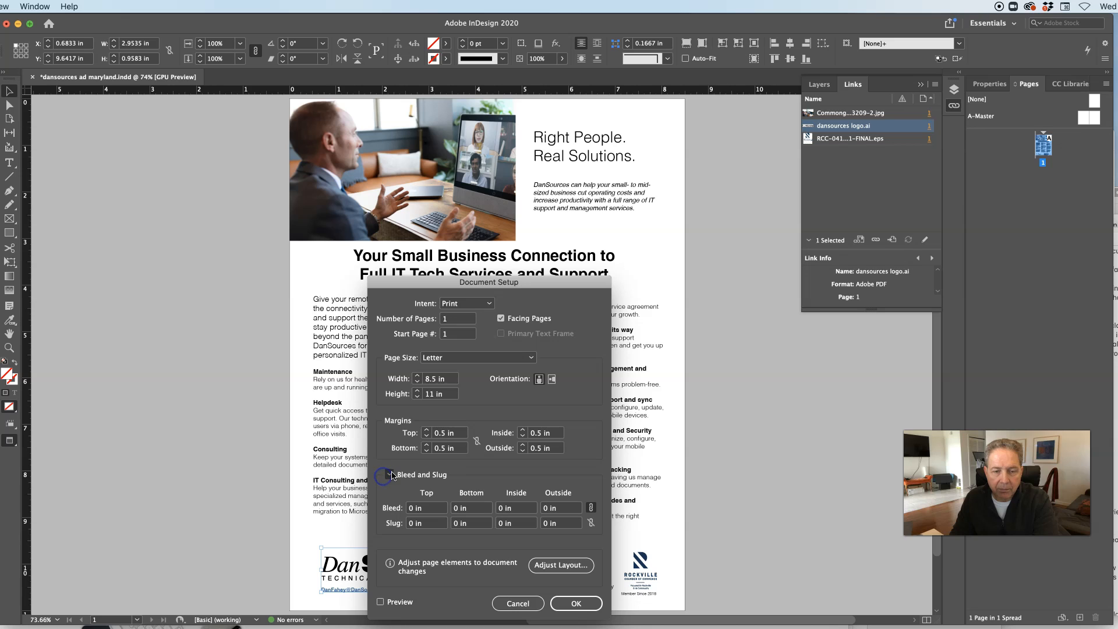
click(389, 474)
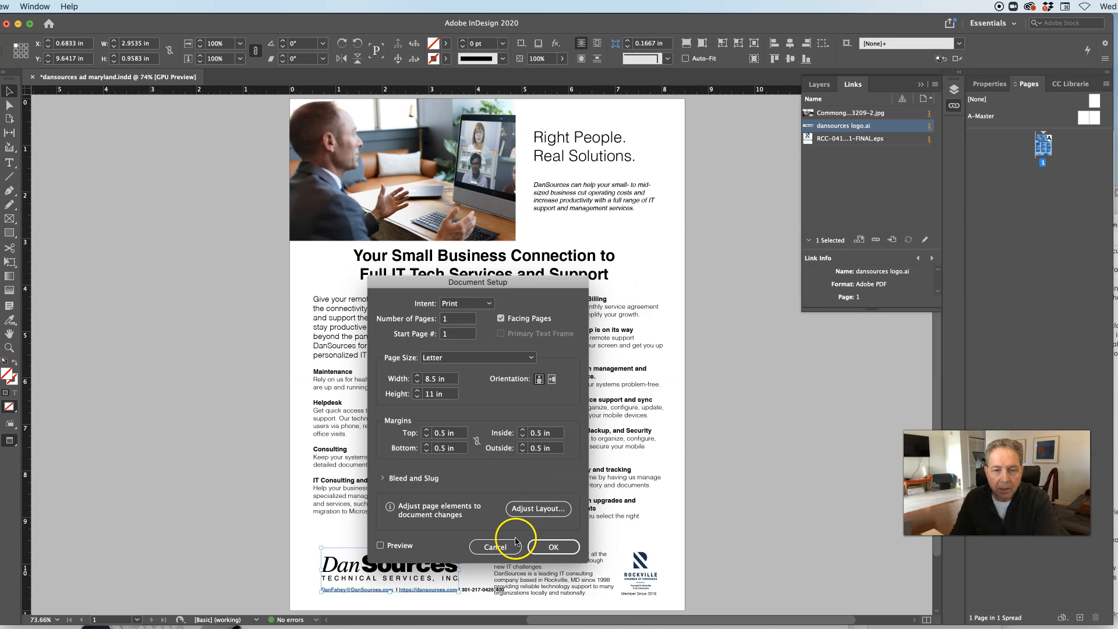
click(502, 317)
click(553, 546)
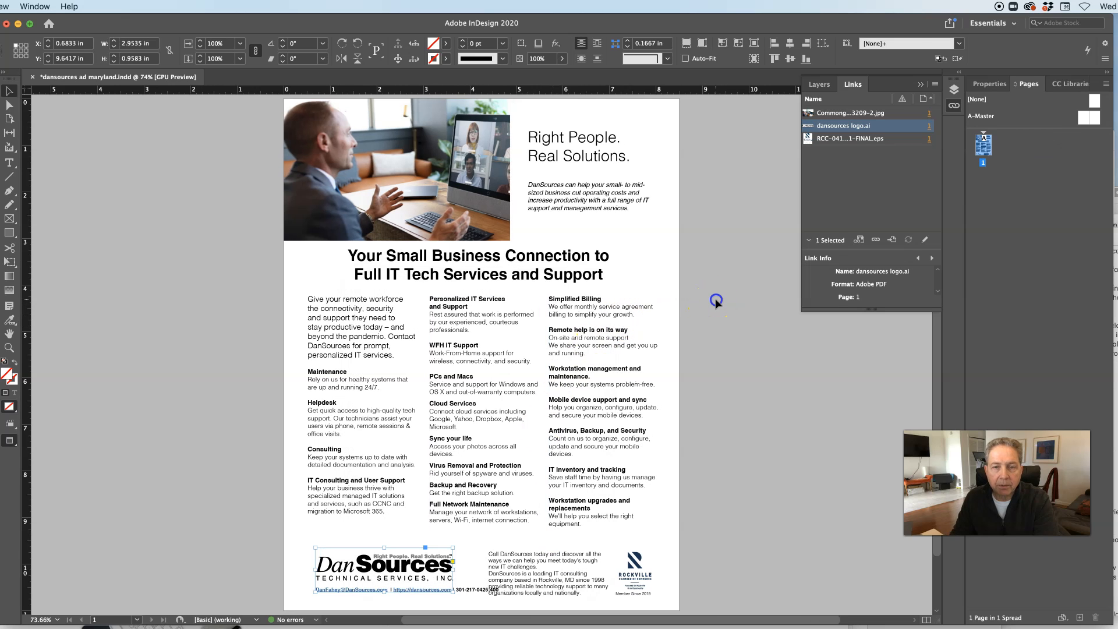
- Select all the text and image frames on the page together with a selection marquee
click(716, 301)
click(441, 256)
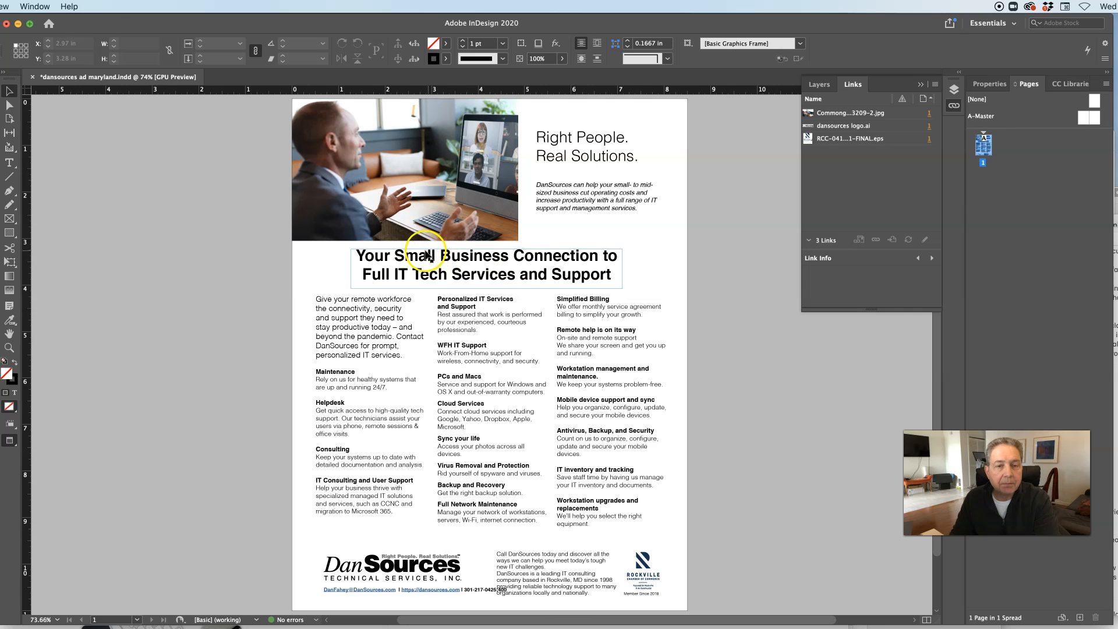
click(250, 185)
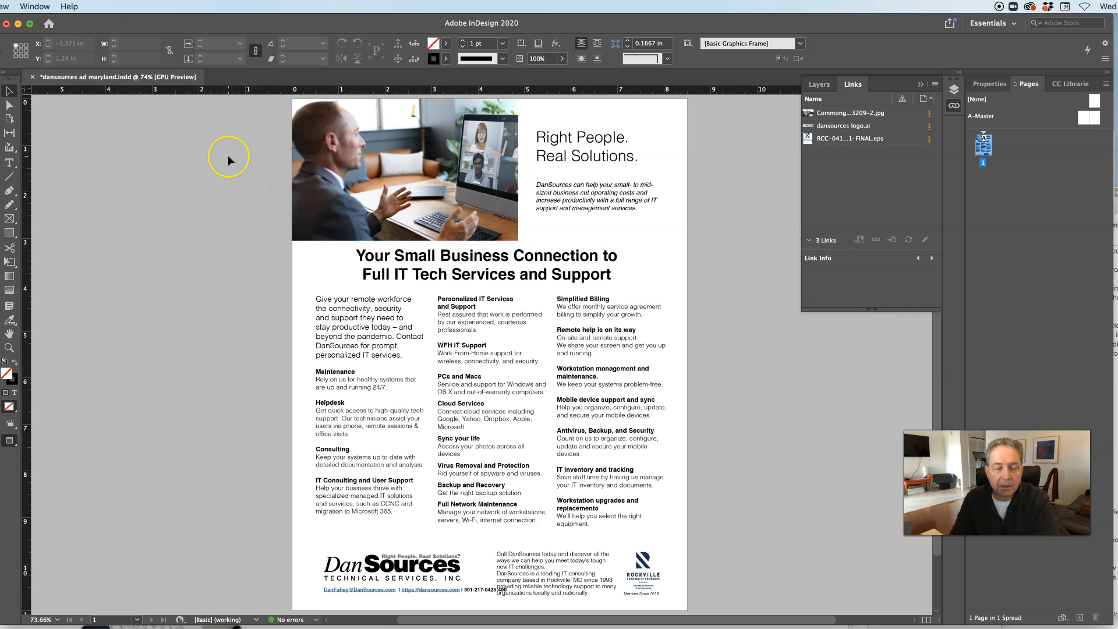
drag(228, 155, 691, 565)
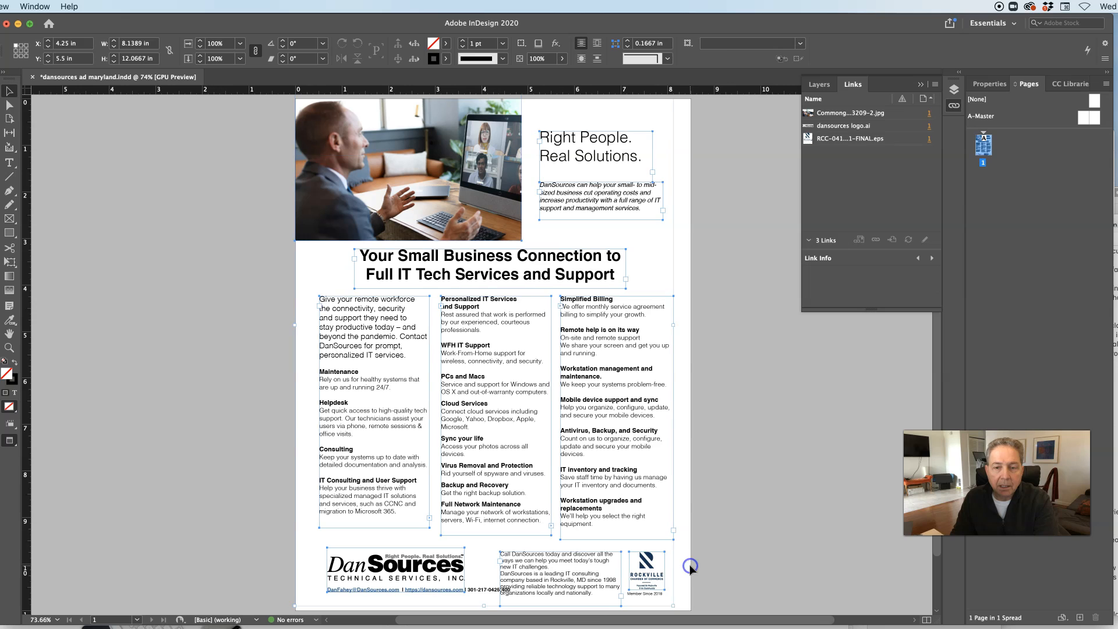
- Examine the character formatting of the "Real Solutions." line and the first line of the bold headline at 150% magnification
click(10, 347)
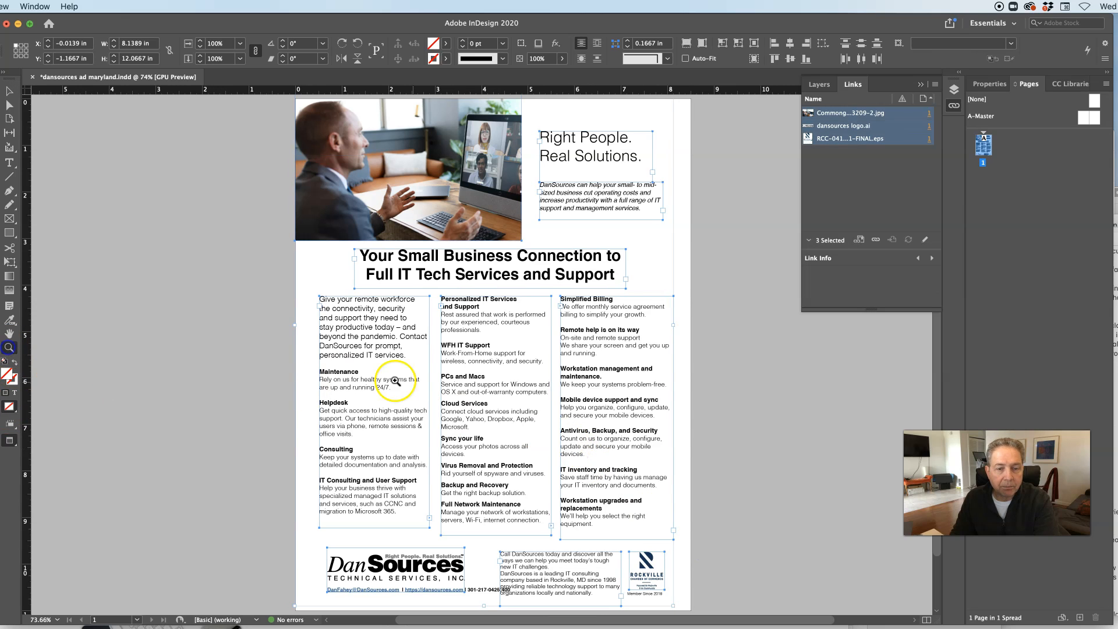
click(514, 396)
click(508, 393)
click(501, 384)
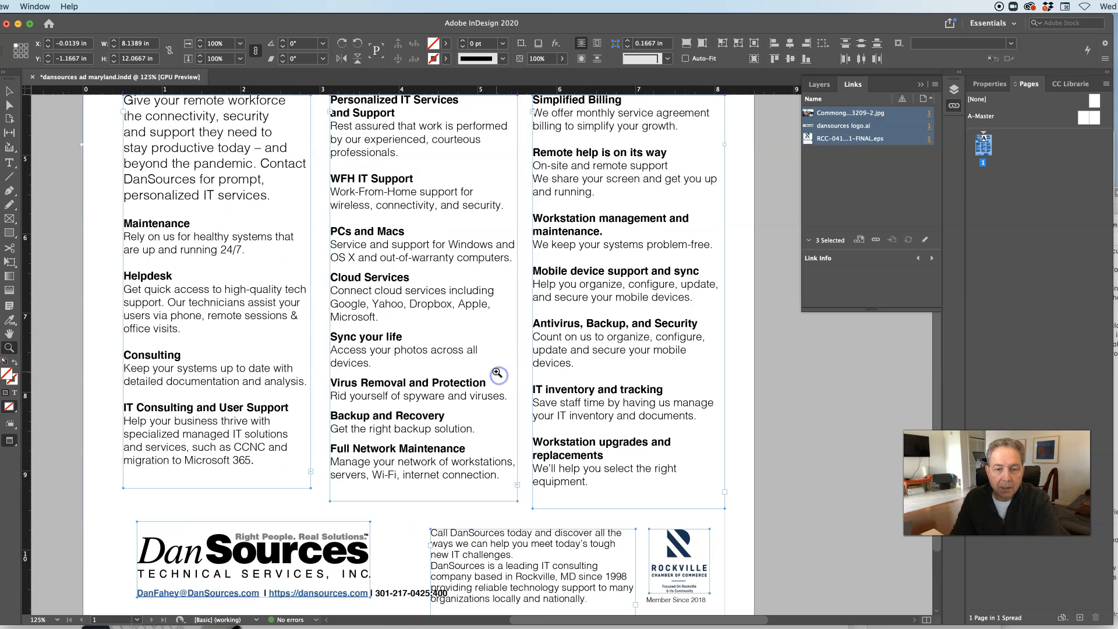
click(492, 377)
scroll(490, 375, up, 10)
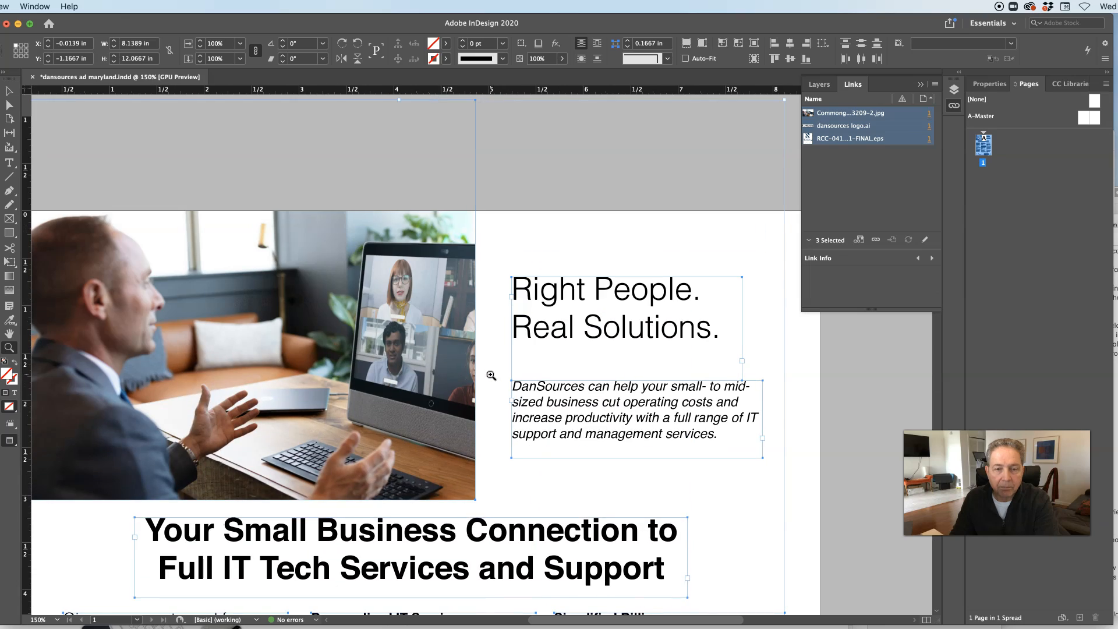
scroll(492, 375, left, 1)
scroll(492, 375, down, 4)
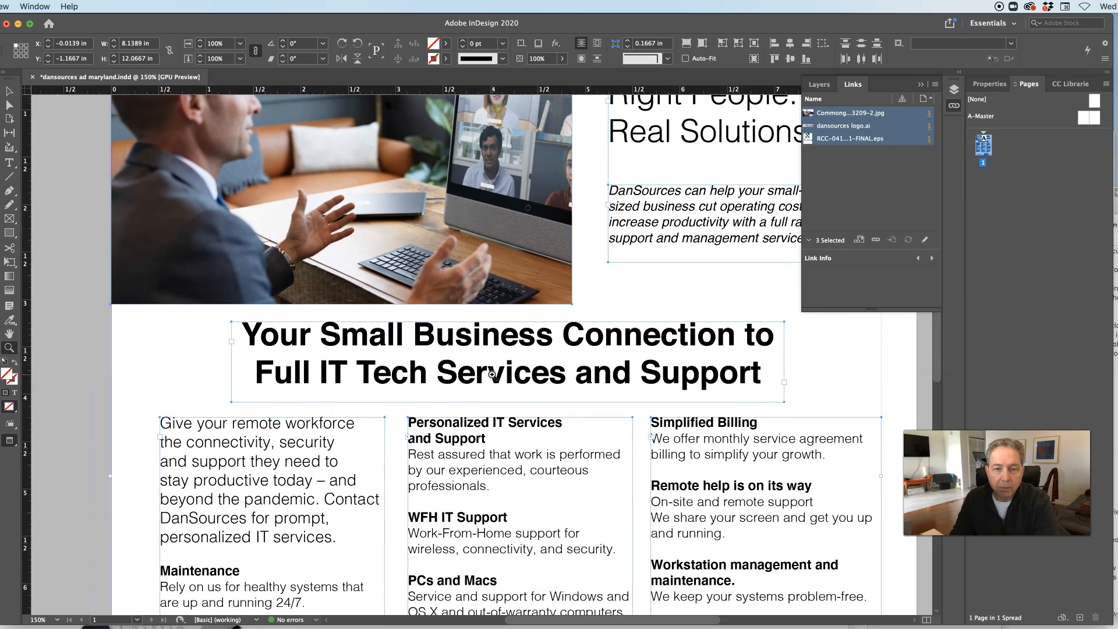
scroll(492, 376, up, 1)
click(10, 90)
click(556, 166)
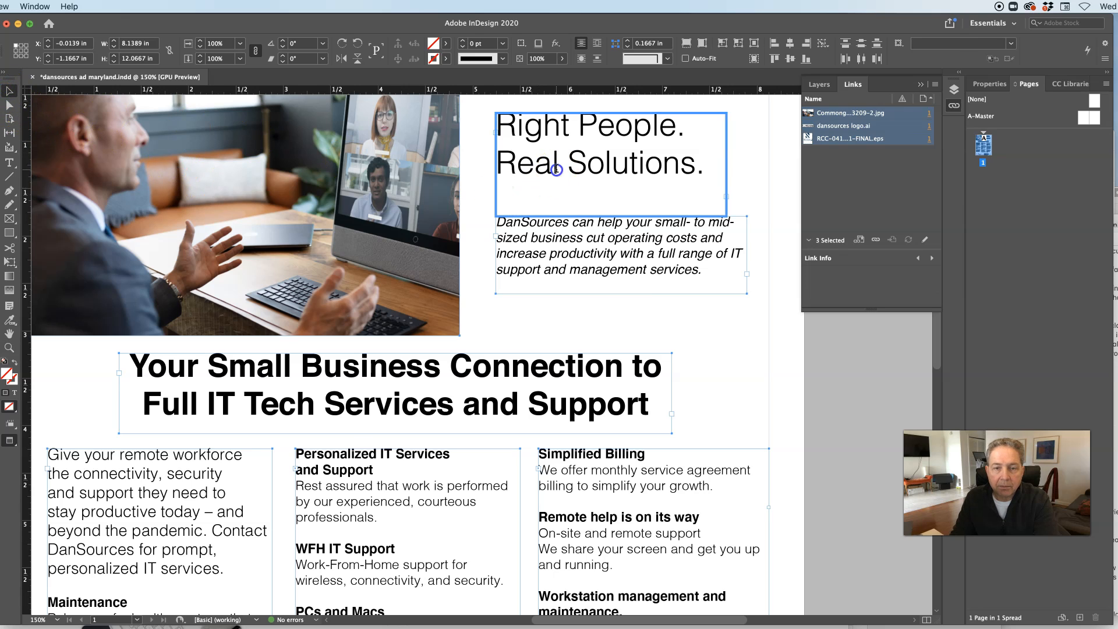
triple_click(550, 169)
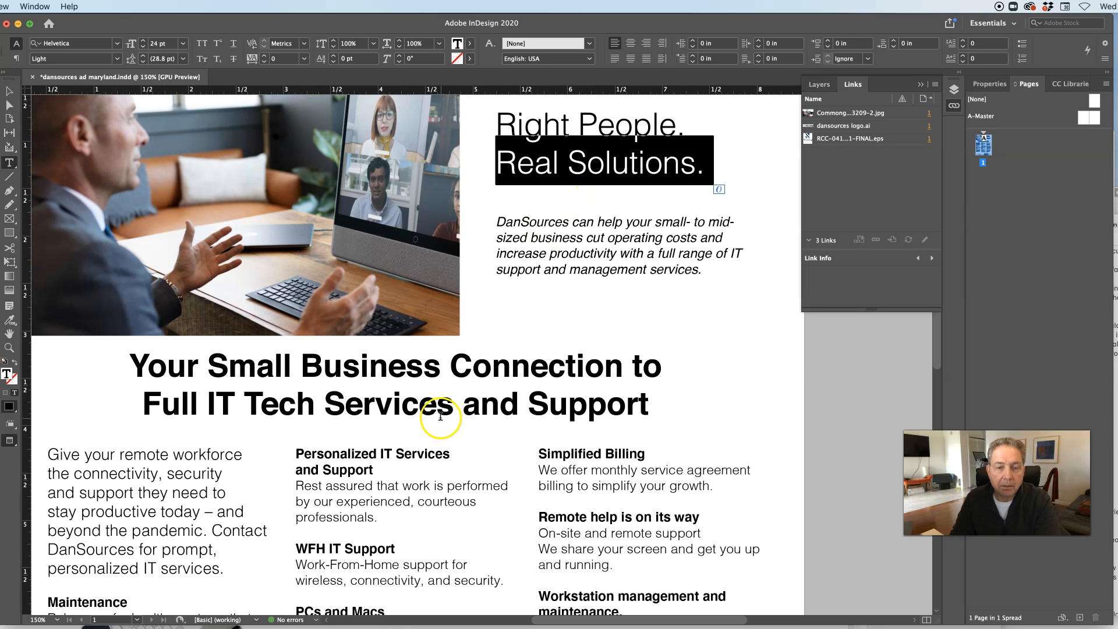
triple_click(443, 376)
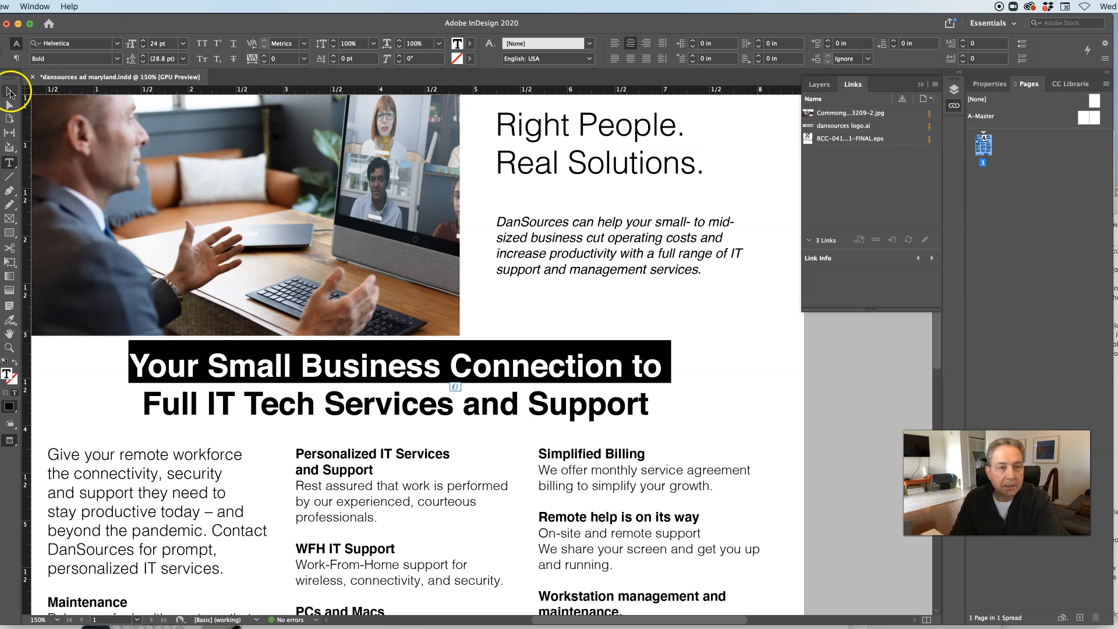
click(9, 93)
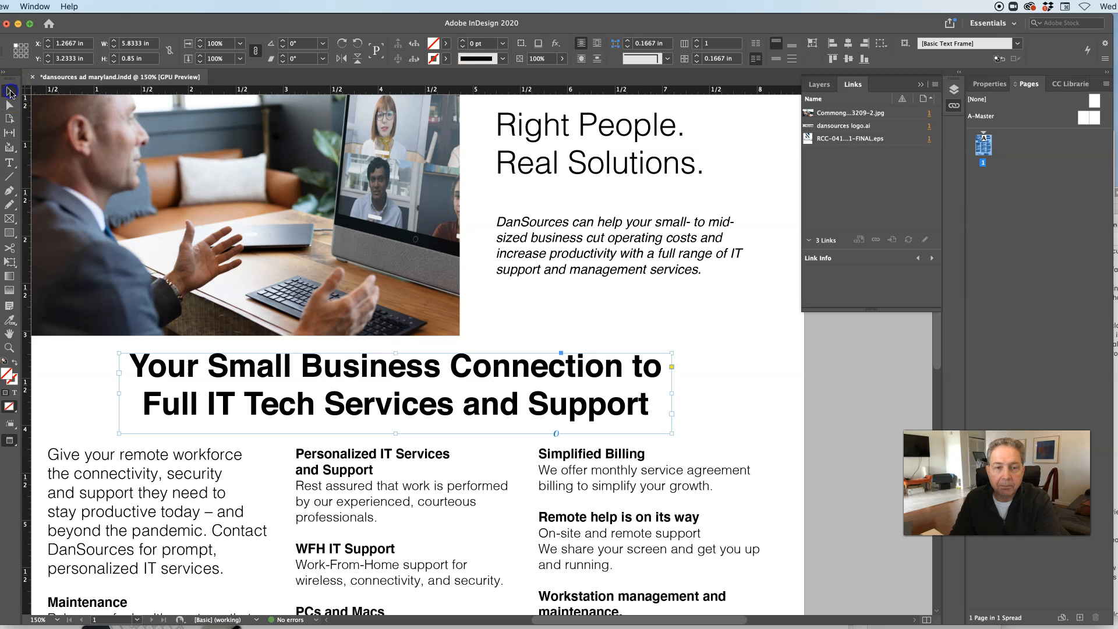
- Select the body paragraph under "Cloud Services" in the middle column to examine its character formatting
scroll(350, 195, down, 10)
scroll(354, 198, down, 3)
click(352, 224)
triple_click(361, 239)
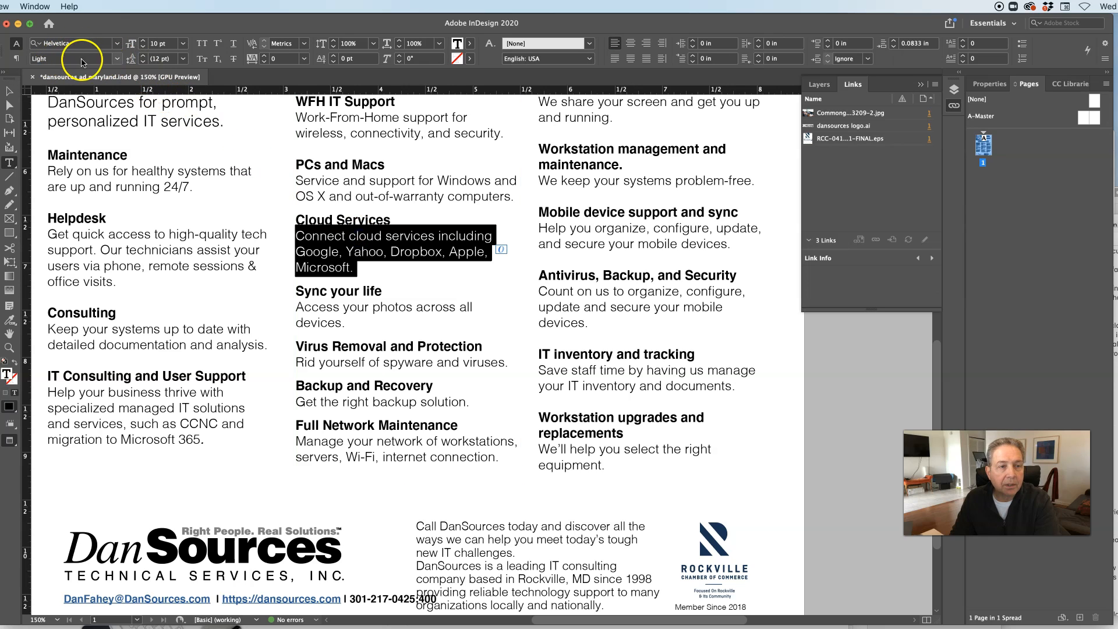
- Select the "Cloud Services" heading in the middle column to examine its character formatting
click(337, 216)
triple_click(336, 216)
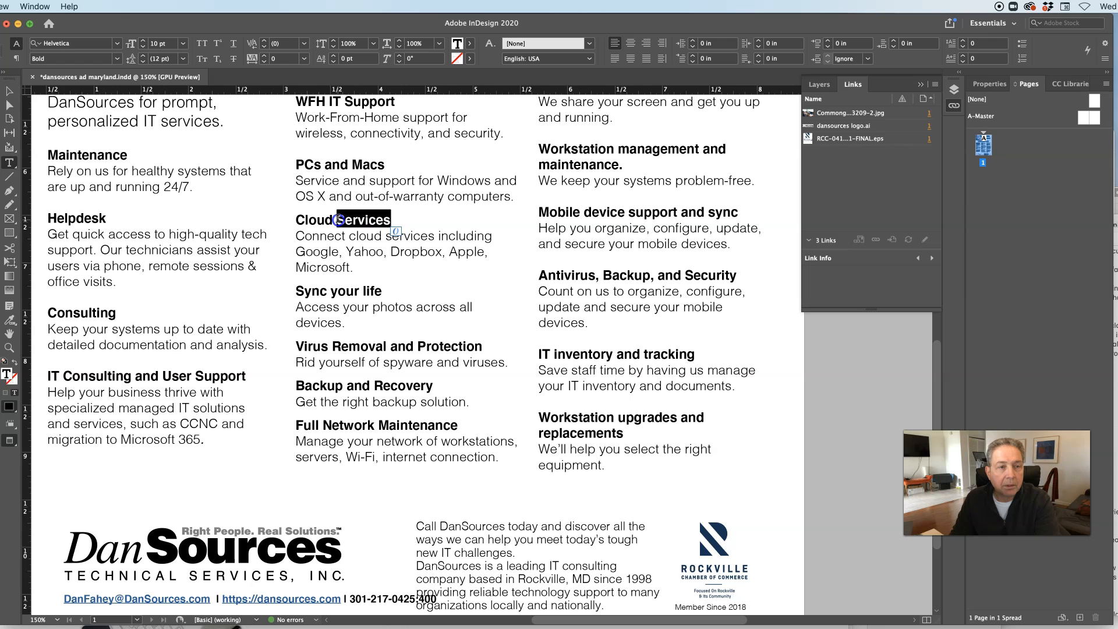
- Examine the ad from the service columns up to the headline and photo, finishing with the whole page in view
scroll(359, 224, up, 5)
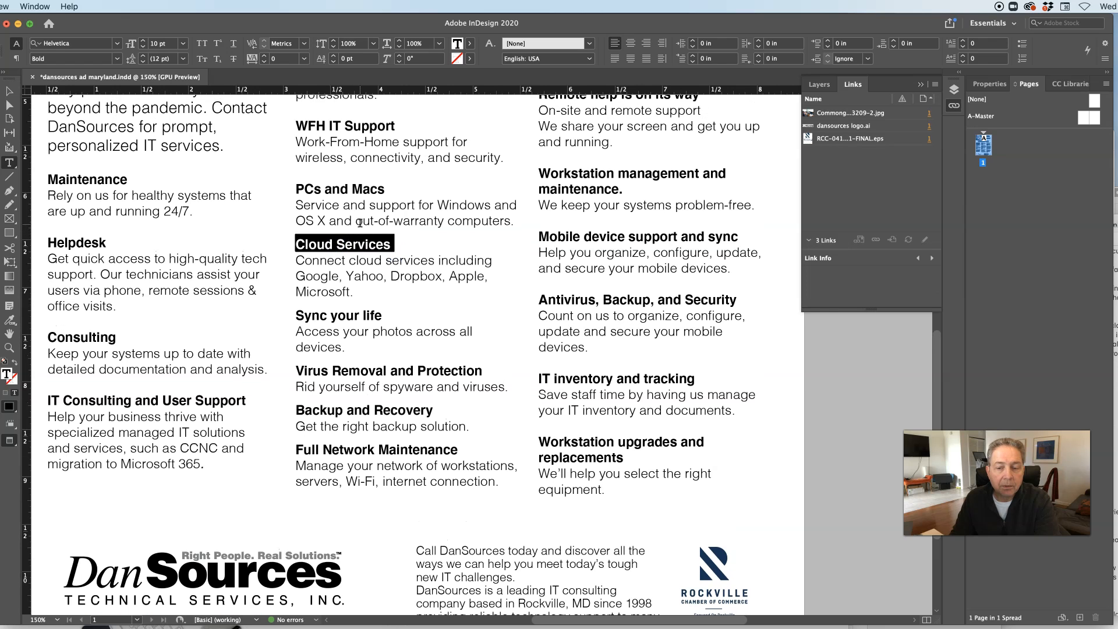
scroll(359, 230, left, 2)
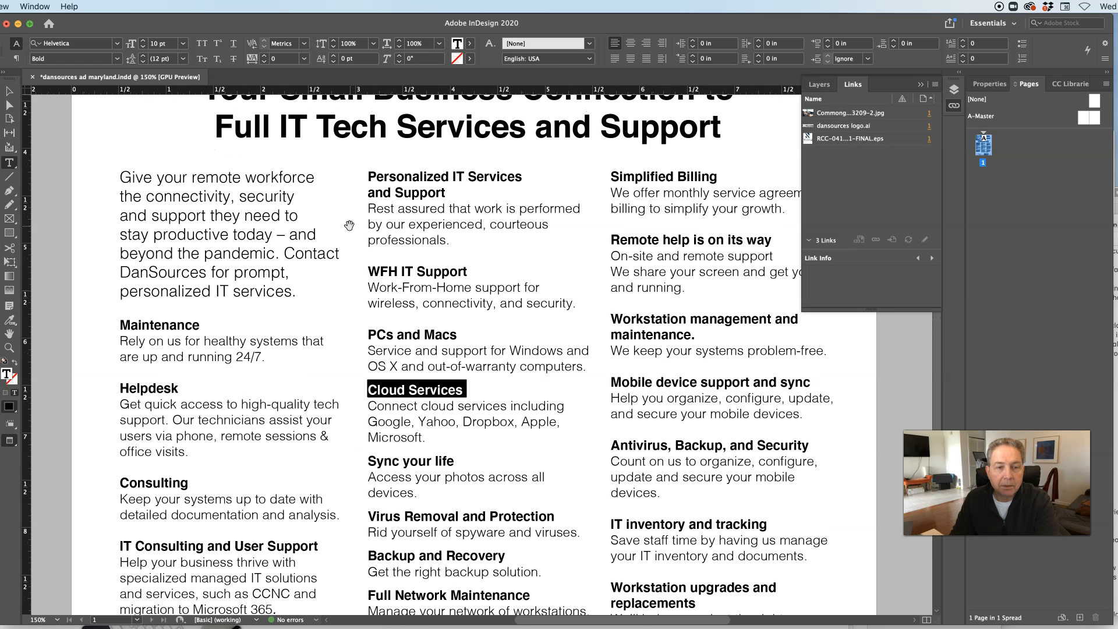
scroll(344, 221, up, 5)
scroll(344, 220, right, 2)
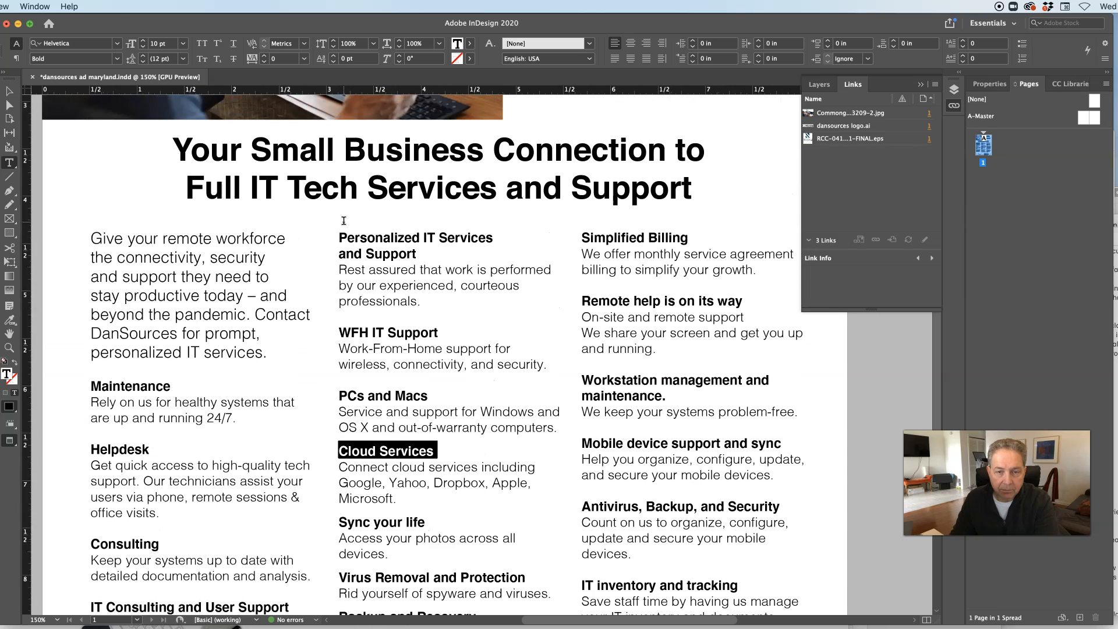
scroll(343, 222, up, 3)
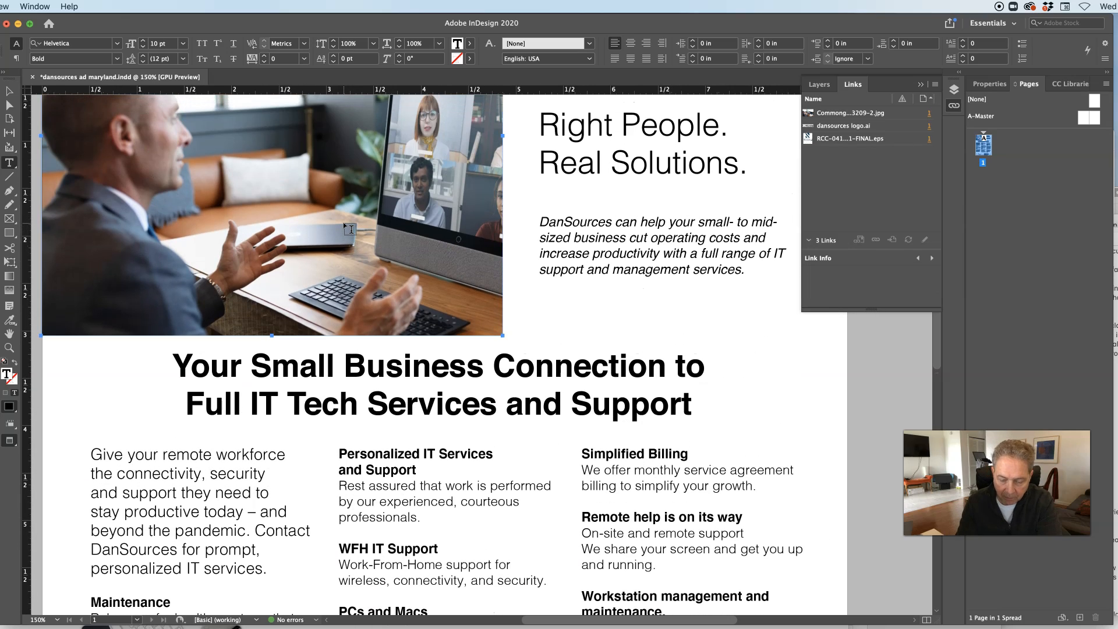
key(super+minus)
scroll(349, 233, up, 5)
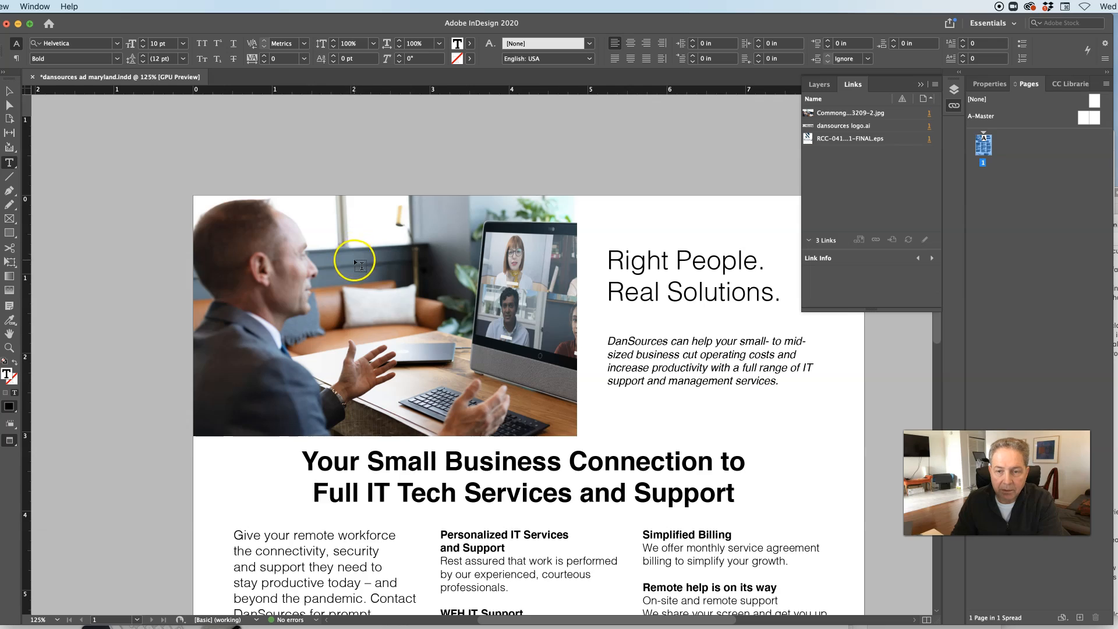
scroll(358, 265, right, 3)
scroll(354, 261, left, 2)
scroll(353, 261, down, 3)
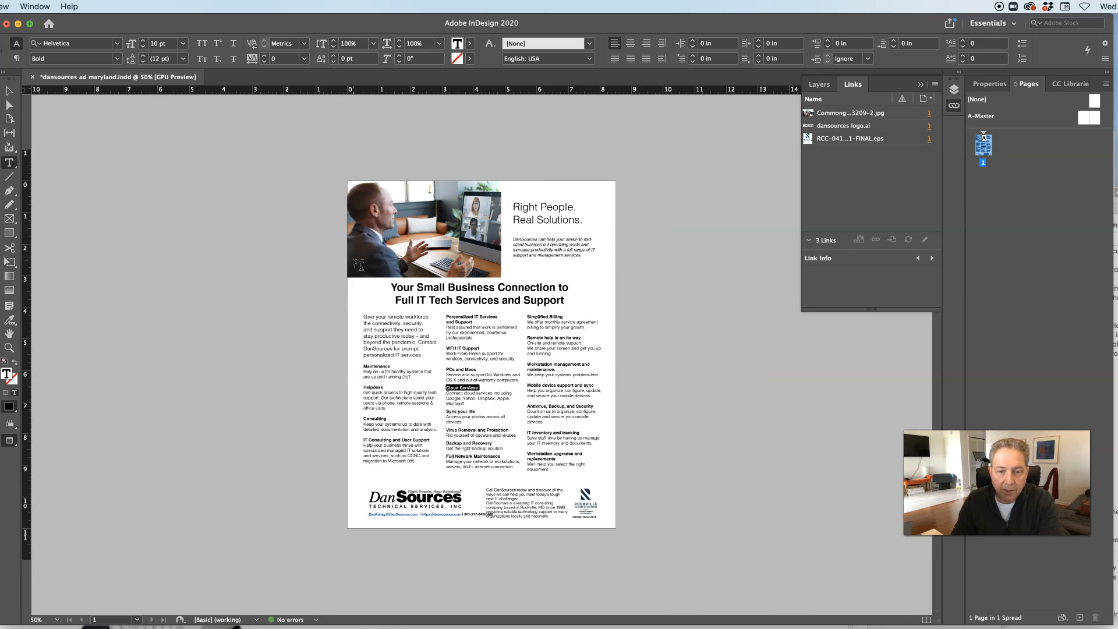
scroll(353, 261, up, 3)
scroll(353, 258, down, 5)
scroll(353, 258, up, 5)
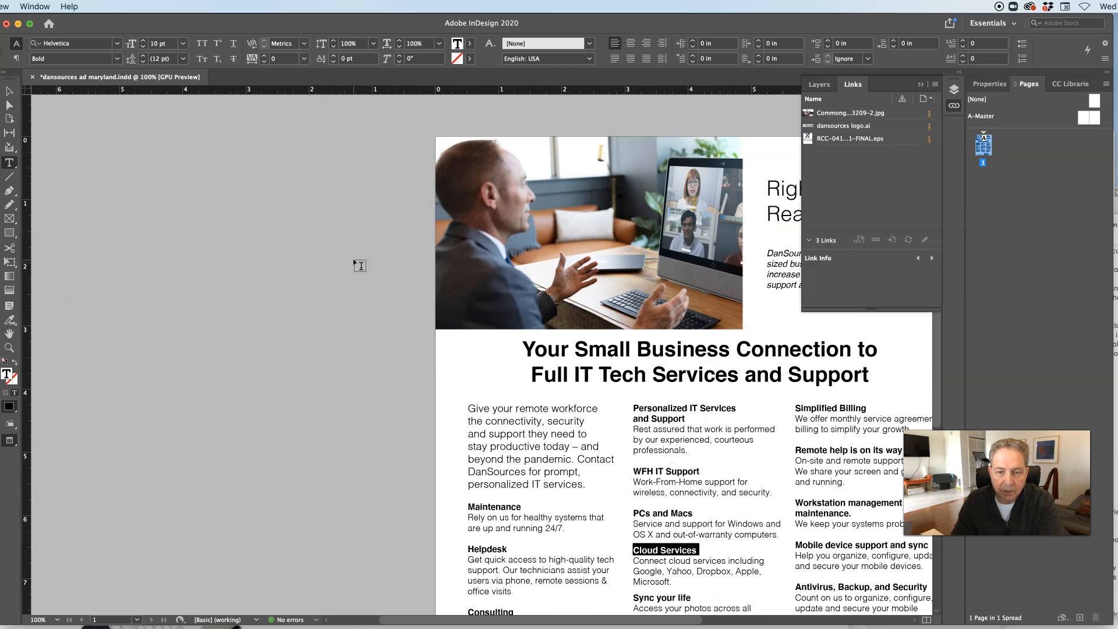
scroll(353, 261, down, 2)
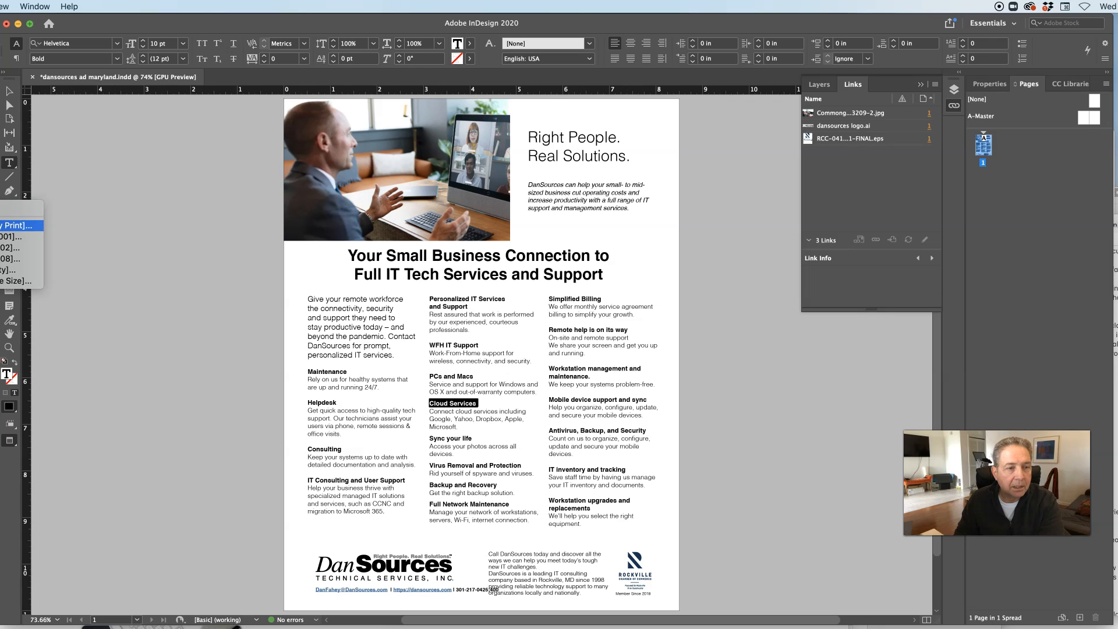
- Open the PDF export with the print preset and cancel it, and view the file formats in the general Export dialog without exporting
click(16, 226)
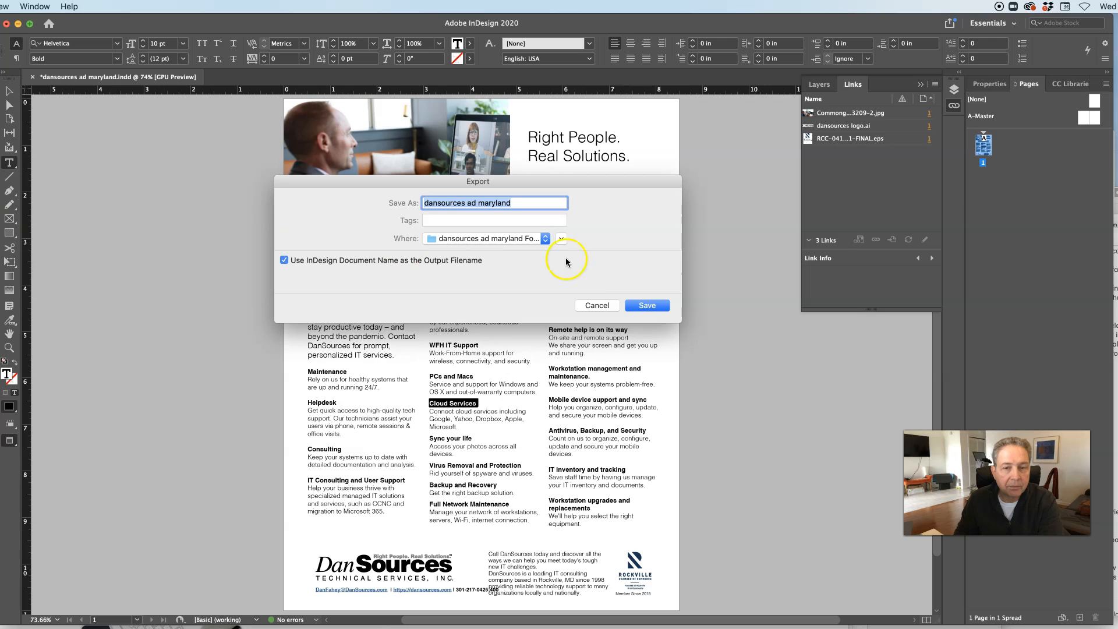
click(596, 305)
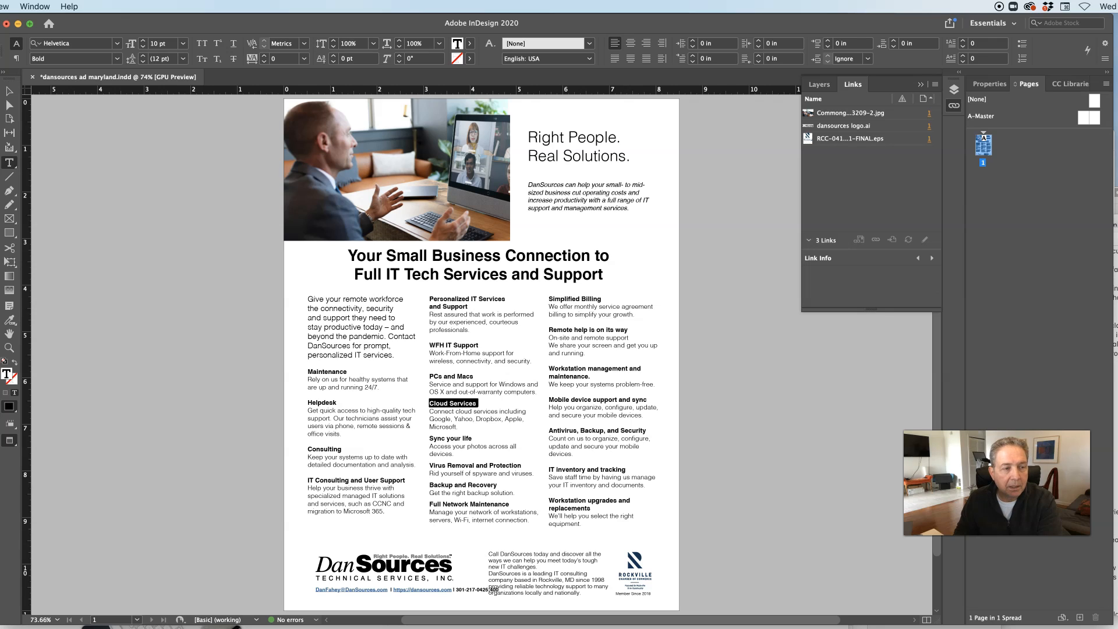
key(super+e)
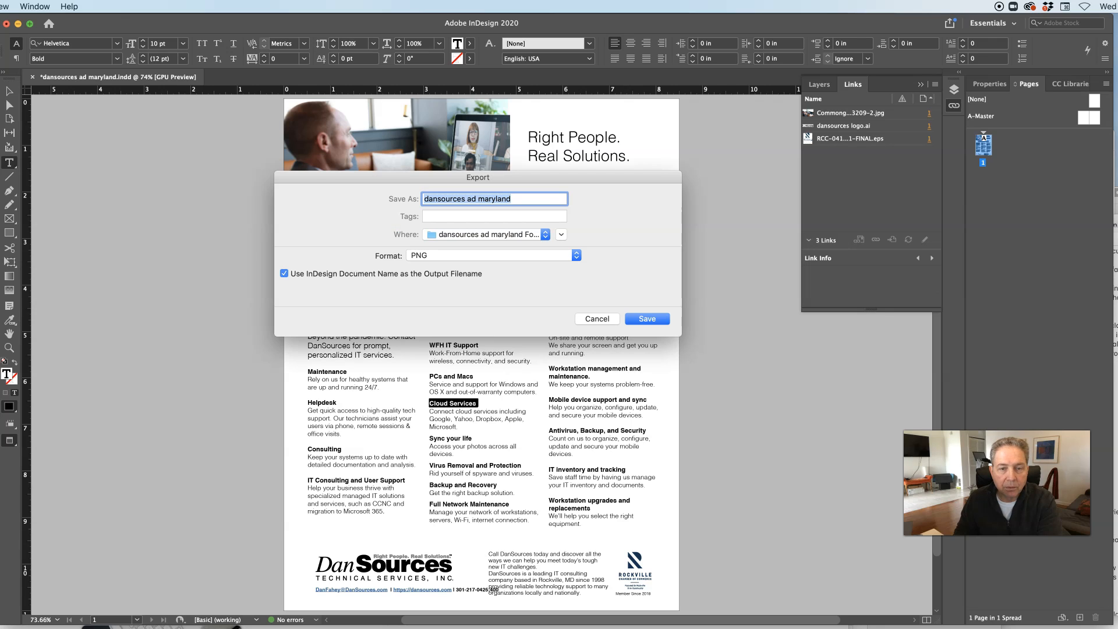
click(458, 256)
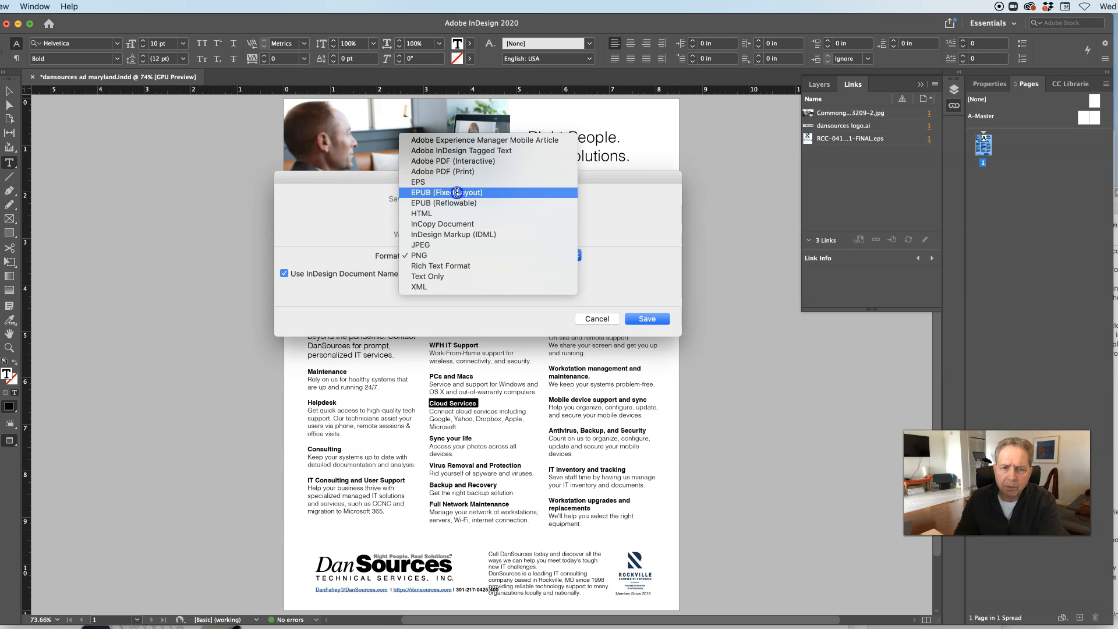
click(258, 211)
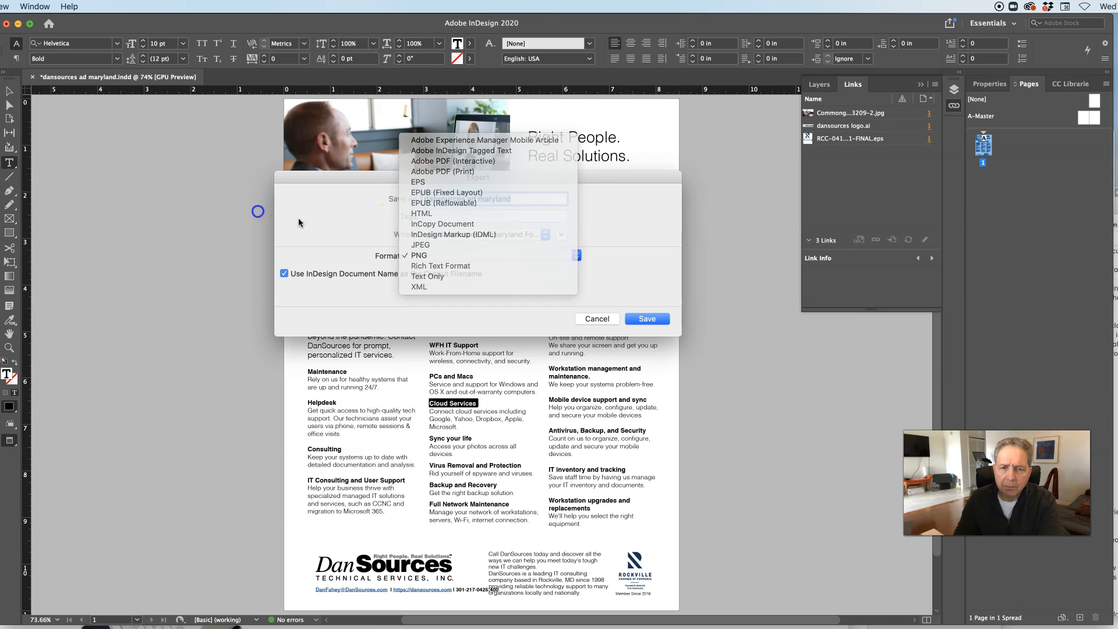
click(595, 320)
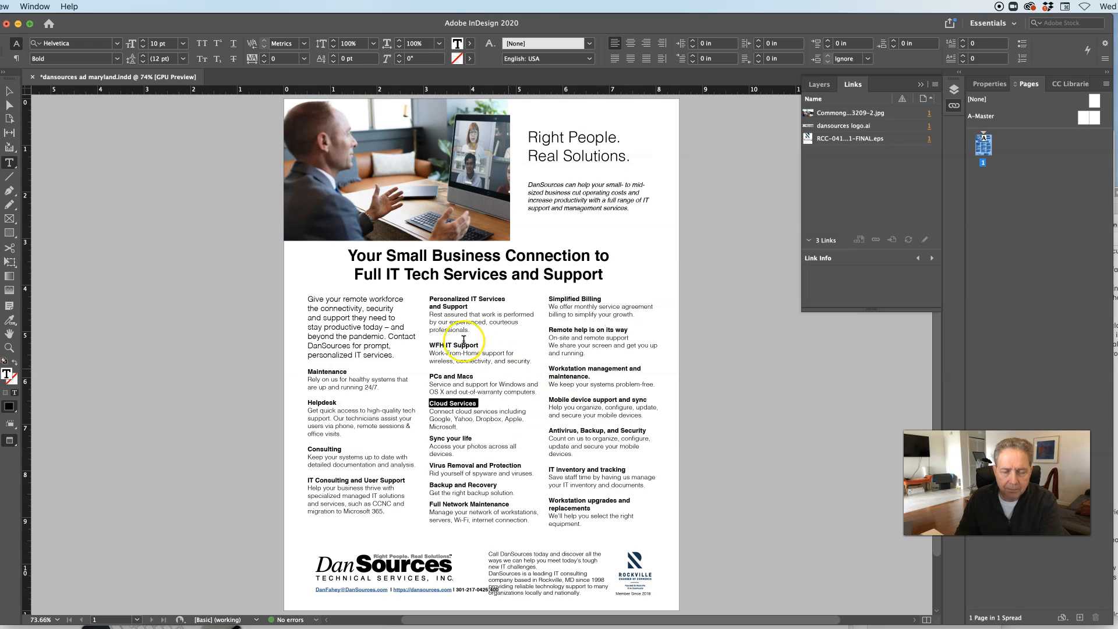